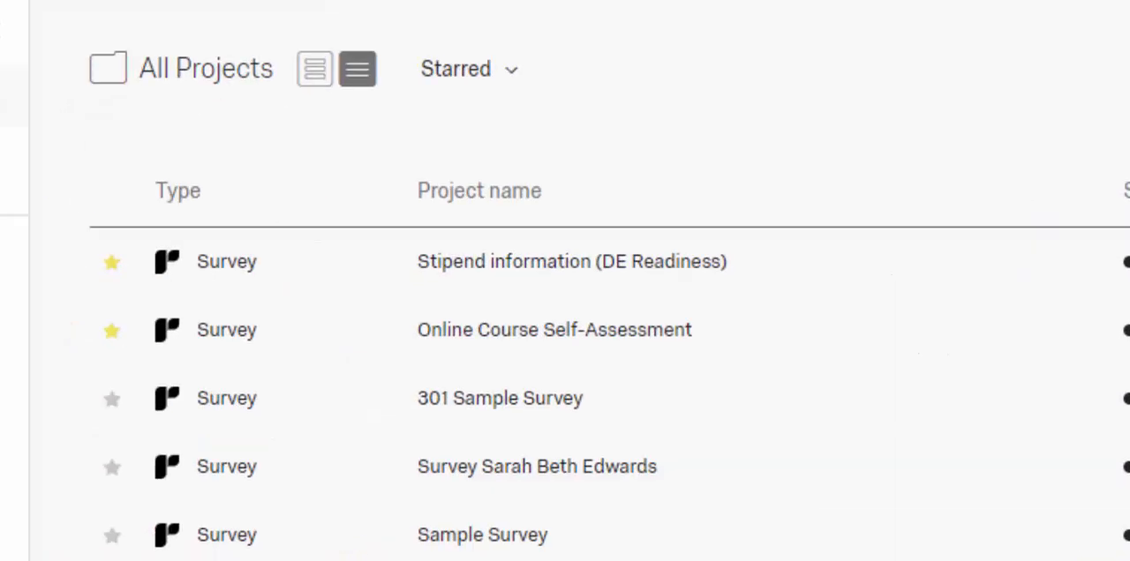
Step: Open the 301 Sample Survey project and review its questions from Q1 through Q7
{"action": "left_click", "coordinate": [449, 406]}
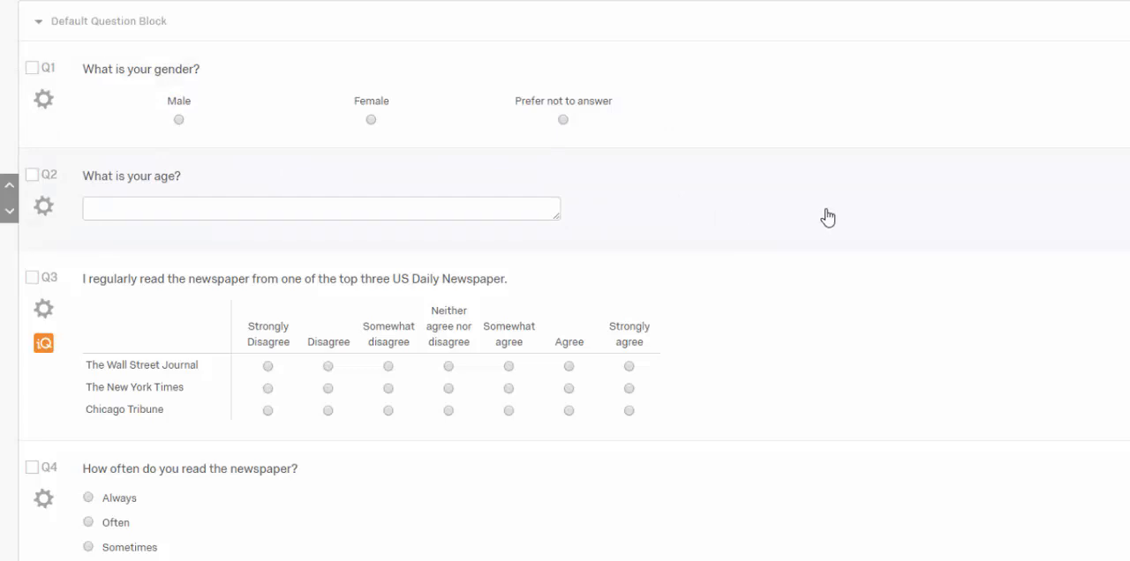
{"action": "scroll", "coordinate": [828, 217], "scroll_direction": "down", "scroll_amount": 4}
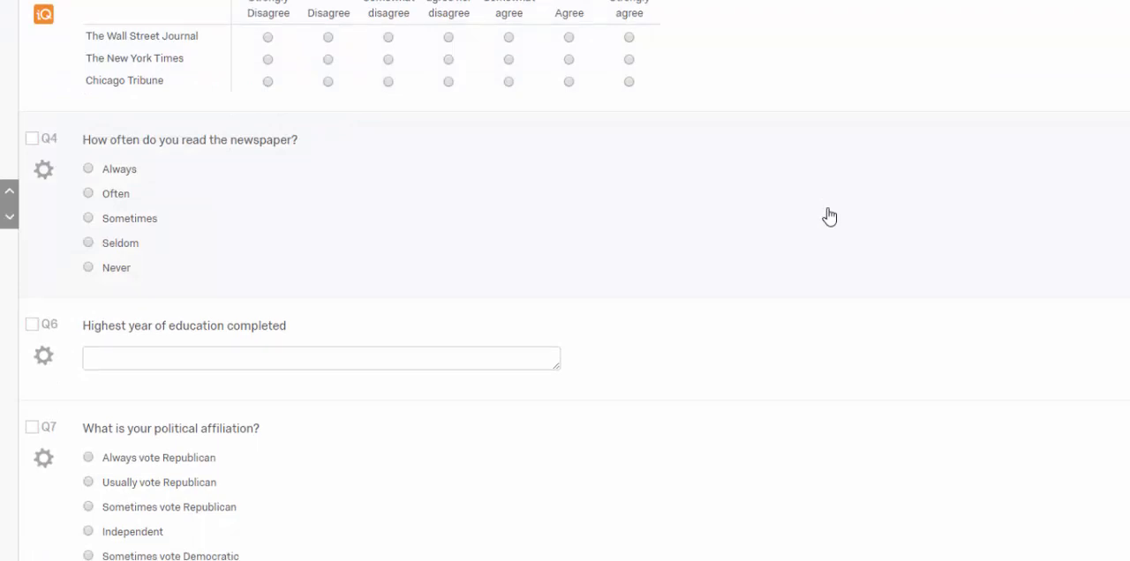
{"action": "scroll", "coordinate": [830, 217], "scroll_direction": "down", "scroll_amount": 3}
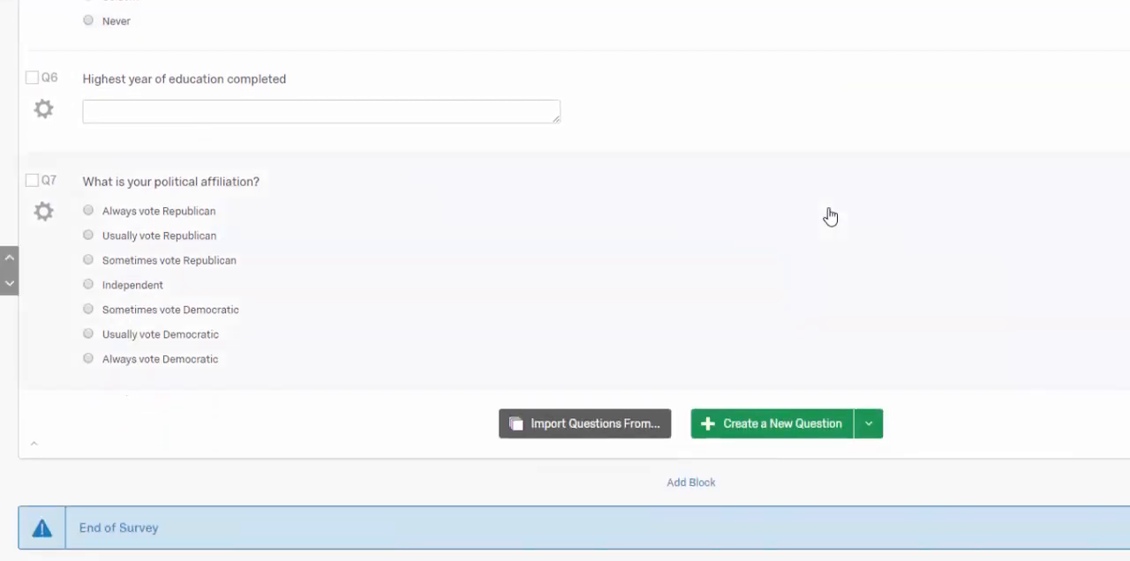
{"action": "scroll", "coordinate": [830, 217], "scroll_direction": "up", "scroll_amount": 6}
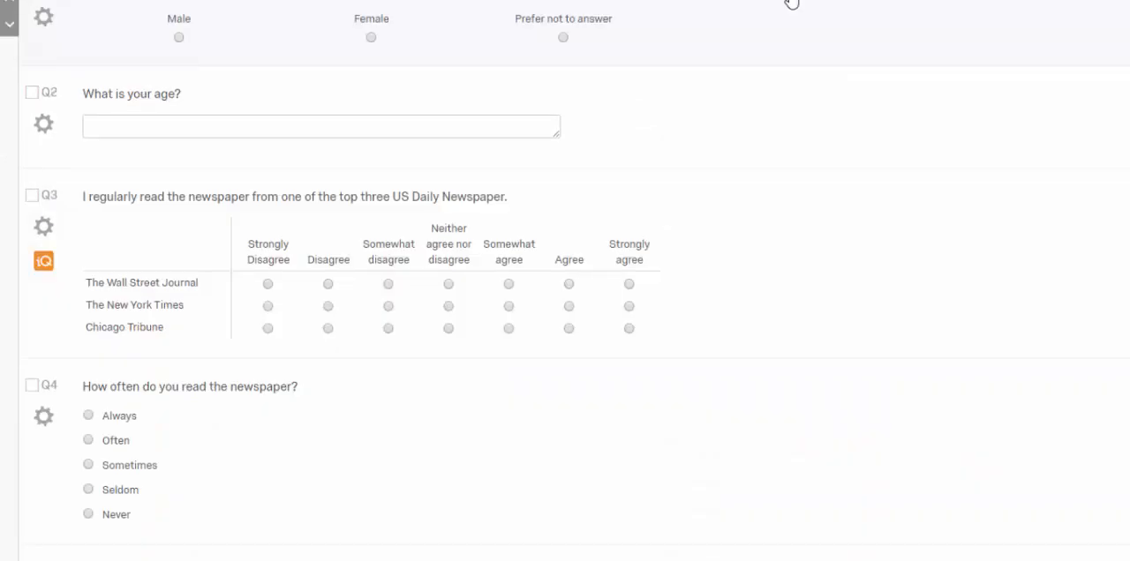
{"action": "scroll", "coordinate": [830, 53], "scroll_direction": "up", "scroll_amount": 4}
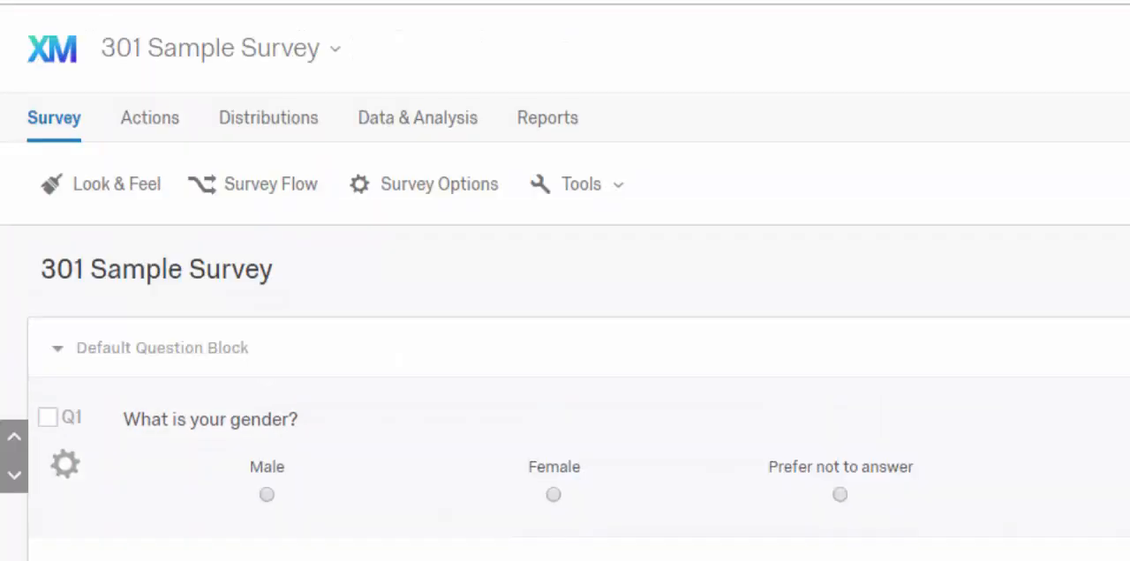
Step: Open the survey's response data, reloading it from the survey view if needed, and look through the recorded responses
{"action": "left_click", "coordinate": [450, 129]}
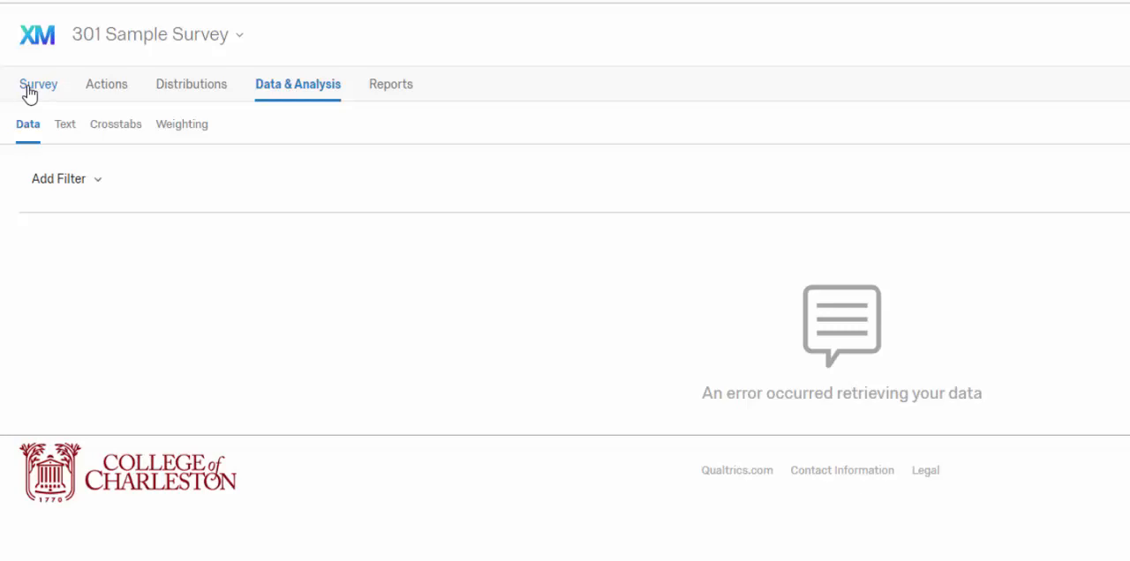
{"action": "left_click", "coordinate": [29, 89]}
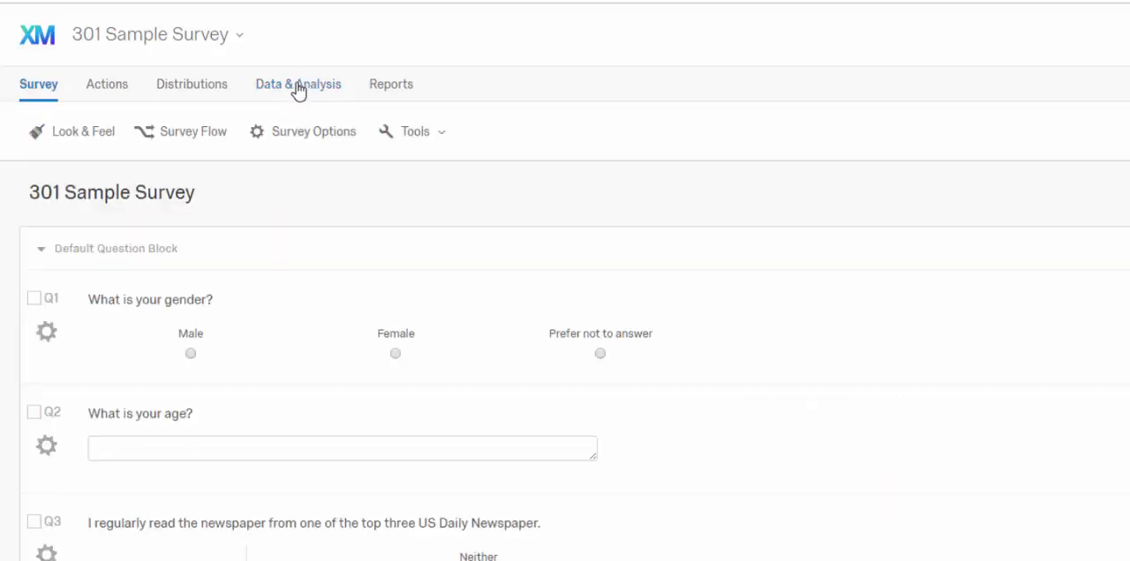
{"action": "left_click", "coordinate": [298, 88]}
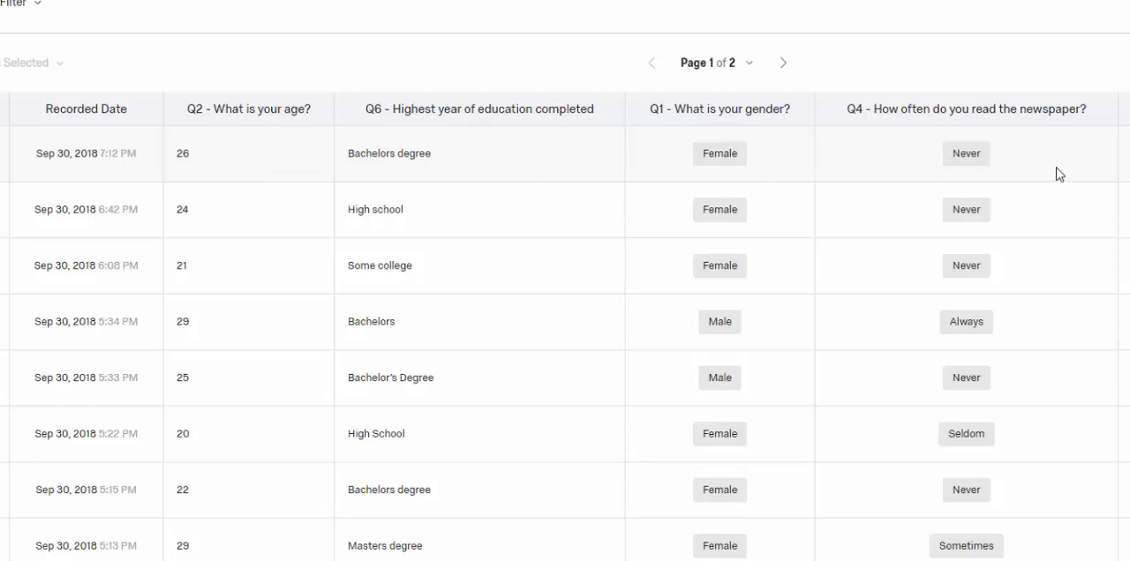
{"action": "scroll", "coordinate": [1039, 229], "scroll_direction": "down", "scroll_amount": 10}
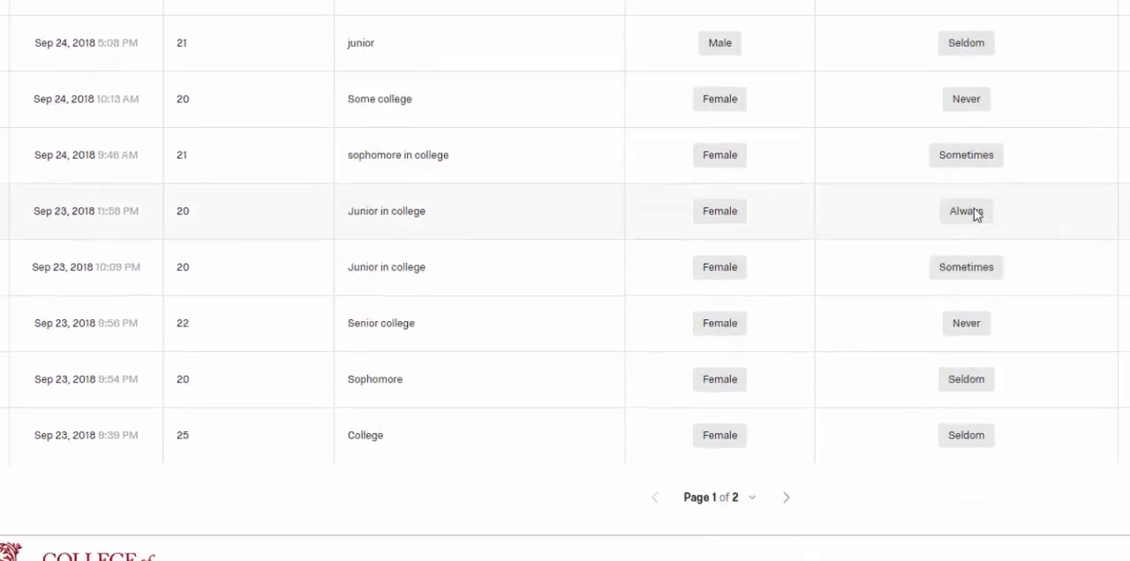
{"action": "scroll", "coordinate": [998, 220], "scroll_direction": "up", "scroll_amount": 10}
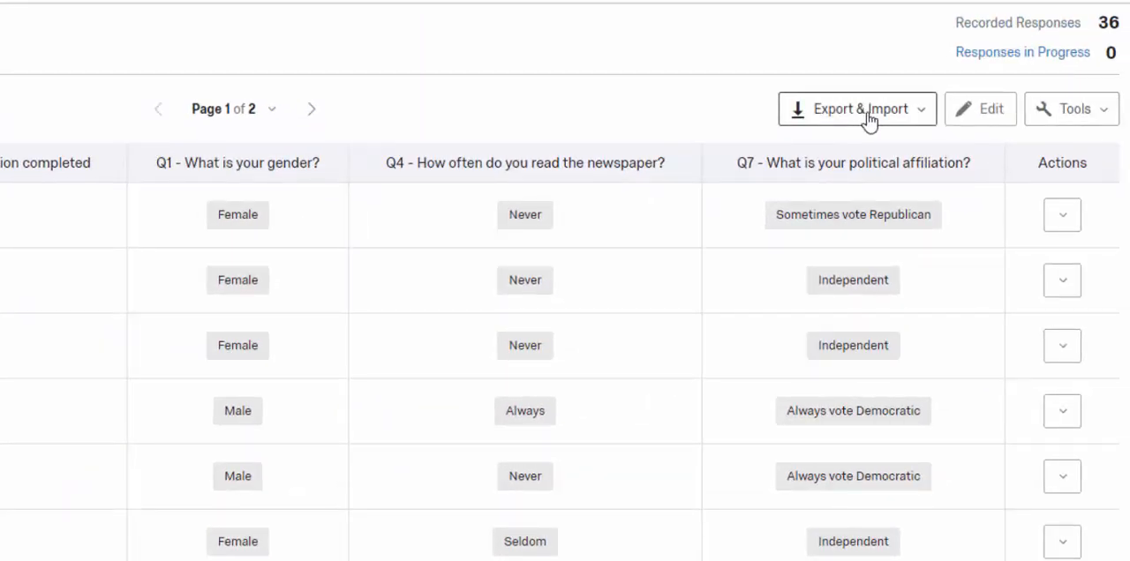
Step: Export all fields of the responses in SPSS format and save the SAV file to the Desktop under its suggested name
{"action": "left_click", "coordinate": [867, 119]}
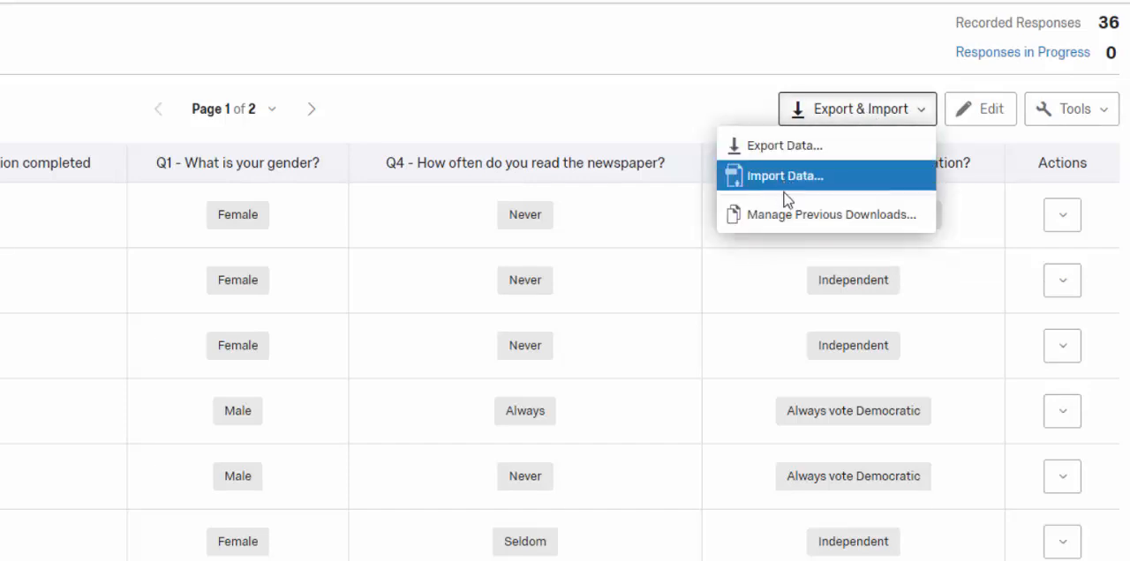
{"action": "left_click", "coordinate": [803, 145]}
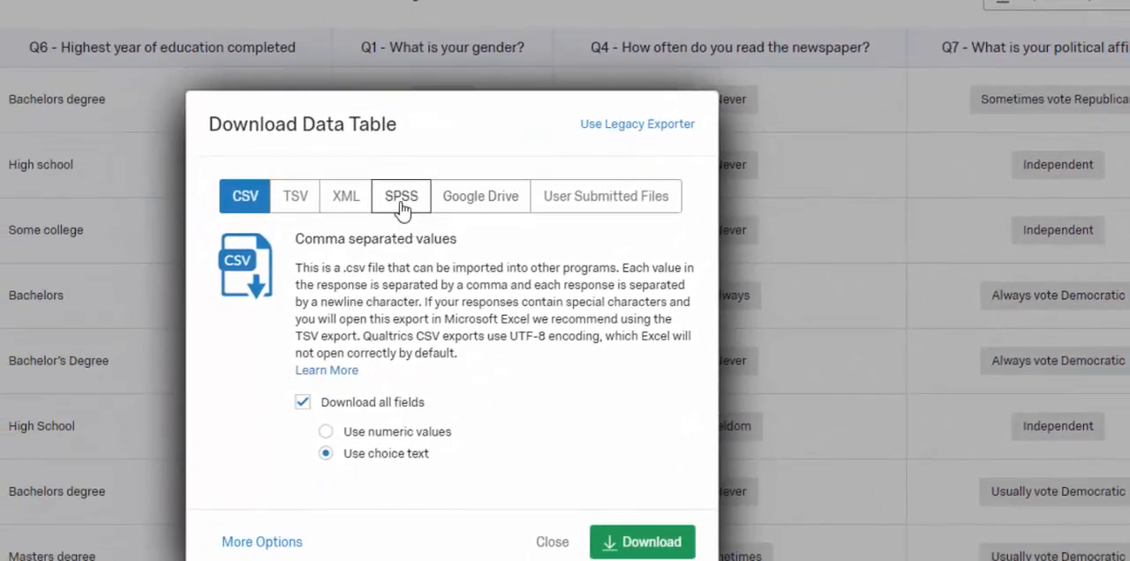
{"action": "left_click", "coordinate": [401, 201]}
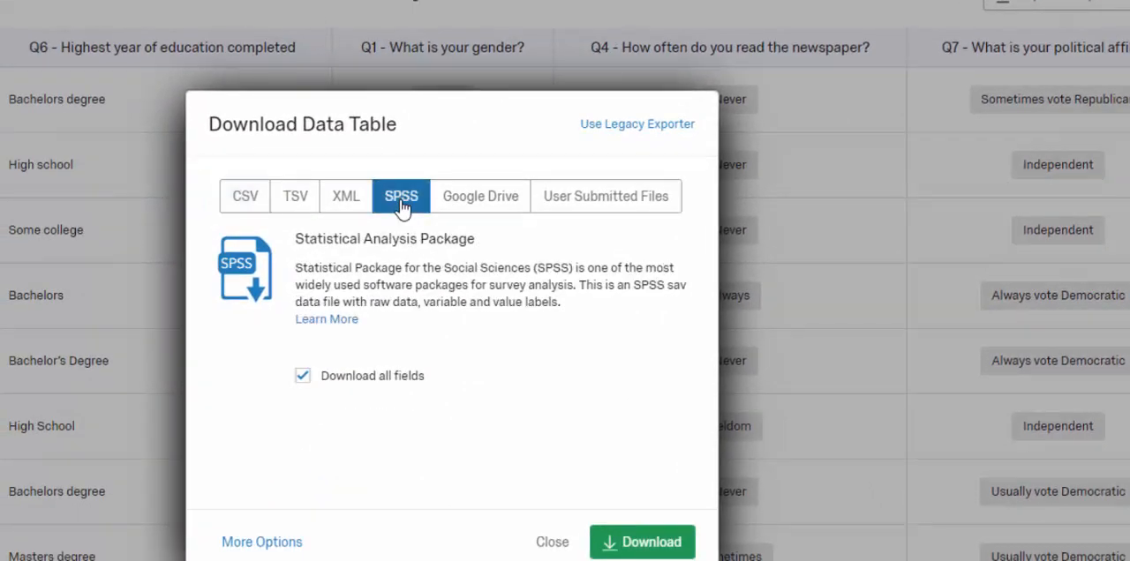
{"action": "left_click", "coordinate": [647, 542]}
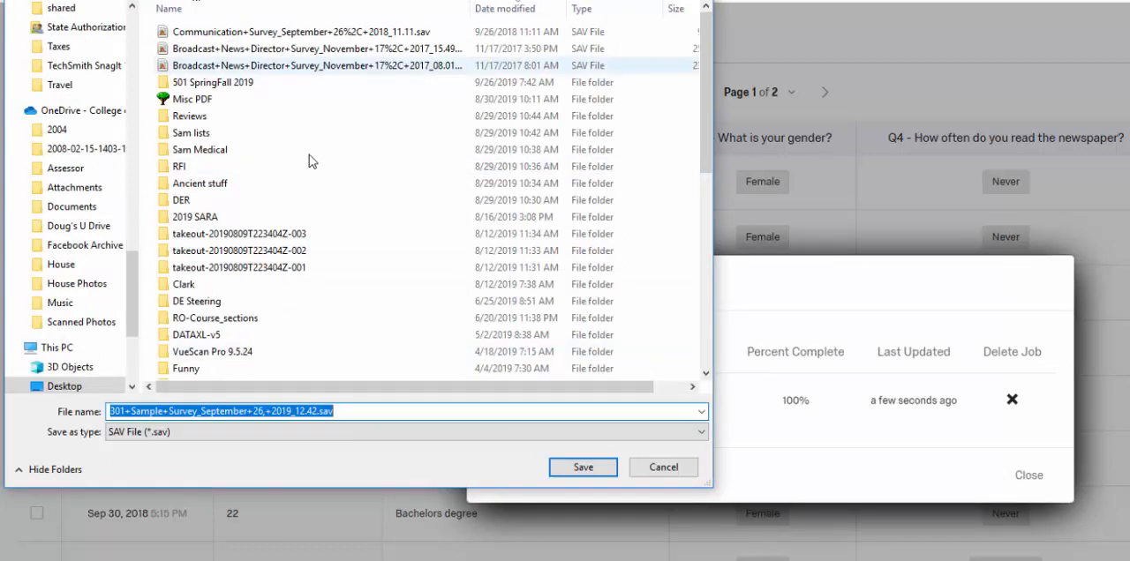
{"action": "left_click", "coordinate": [584, 468]}
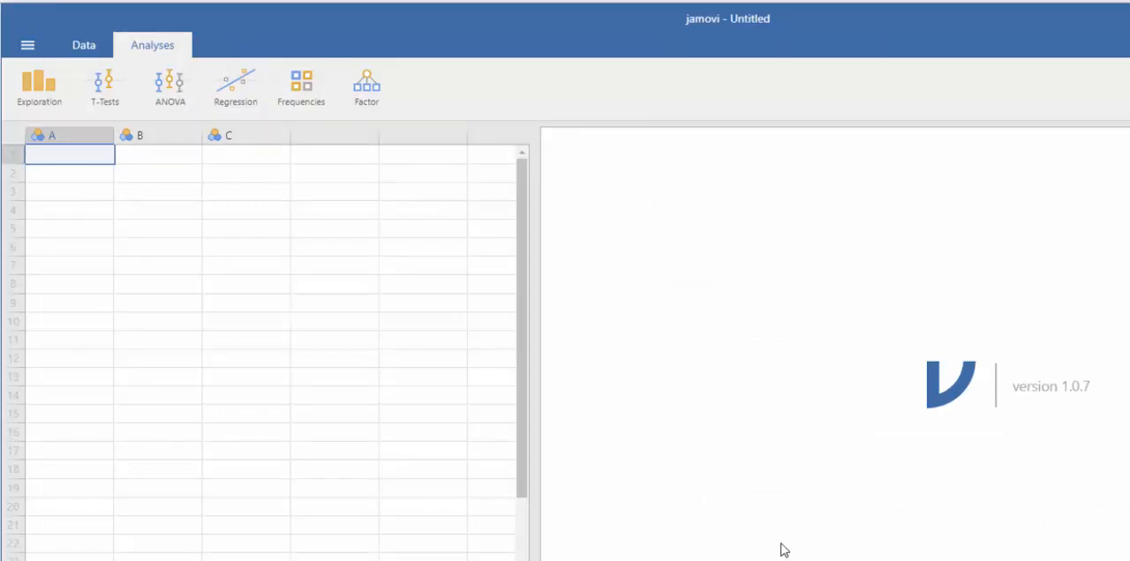
Step: Switch to jamovi and open 301+Sample+Survey_September+26,+2019_12.42.sav from the Desktop
{"action": "left_click", "coordinate": [26, 51]}
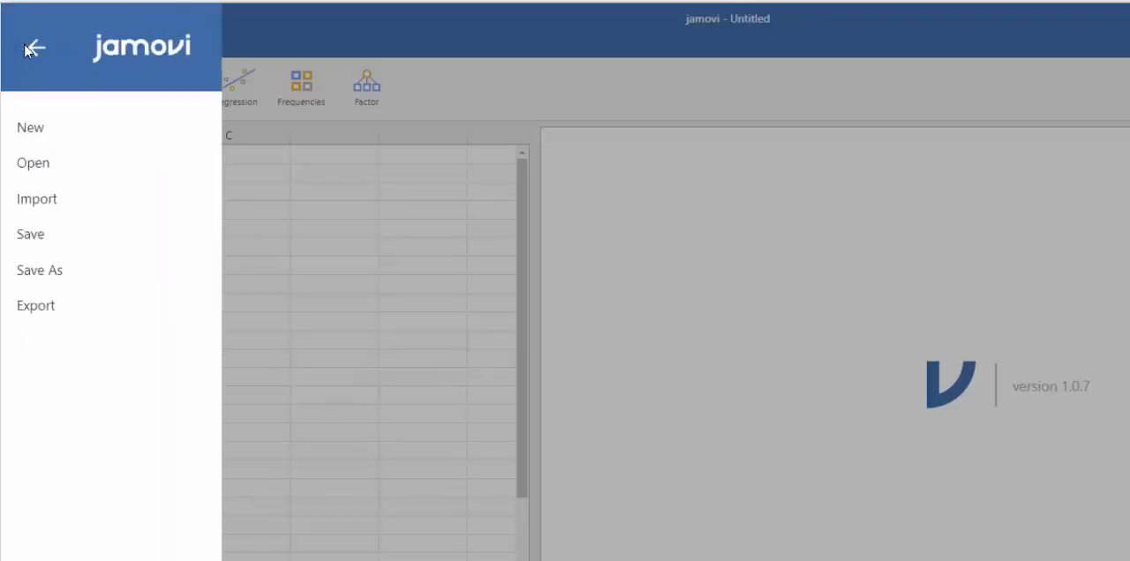
{"action": "left_click", "coordinate": [34, 164]}
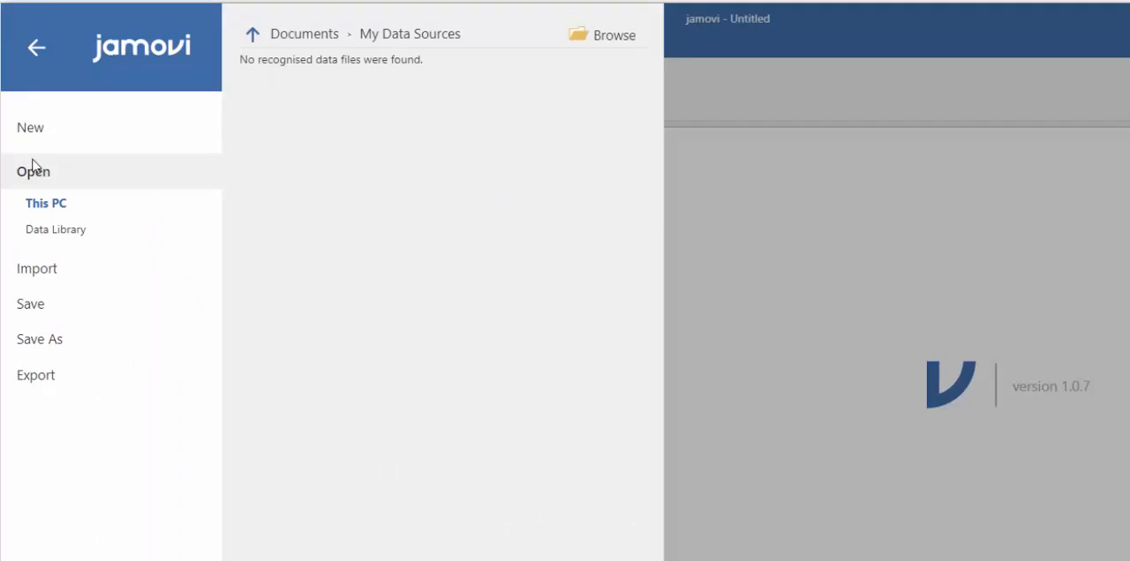
{"action": "left_click", "coordinate": [584, 36]}
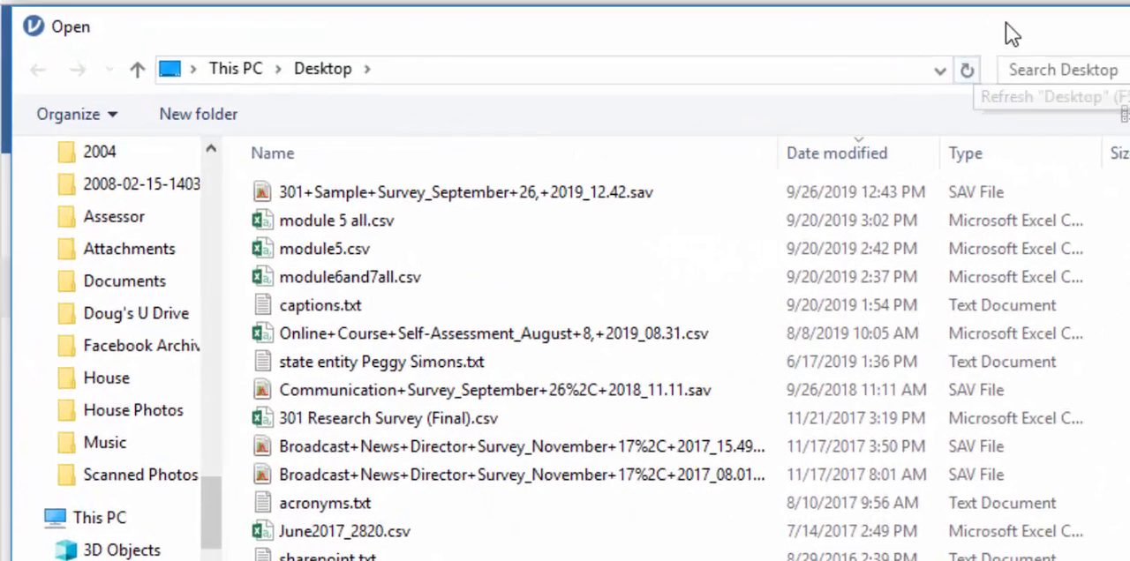
{"action": "left_click", "coordinate": [411, 196]}
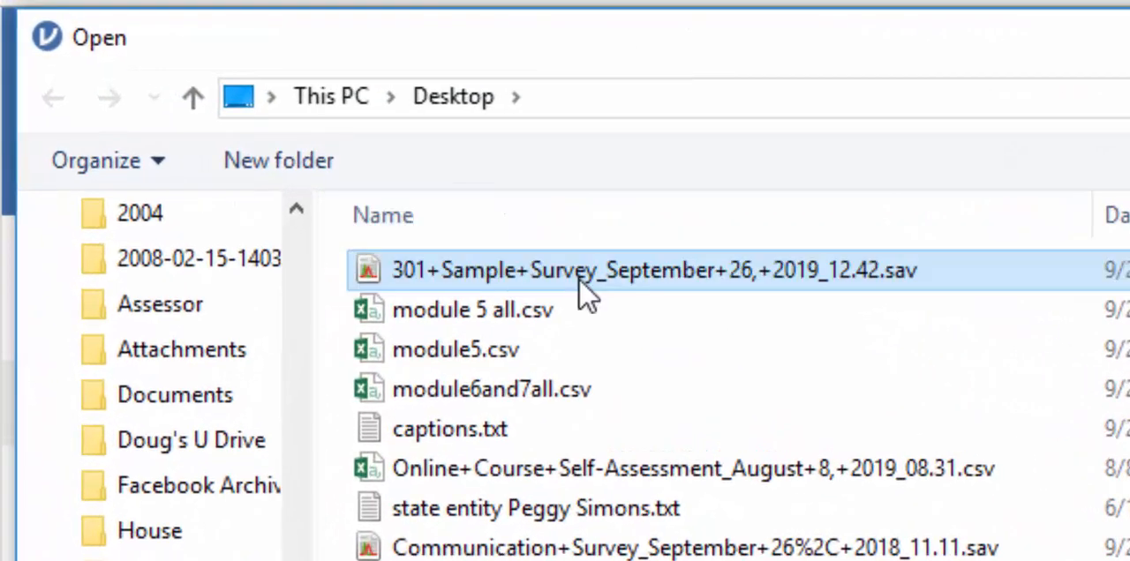
{"action": "double_click", "coordinate": [579, 274]}
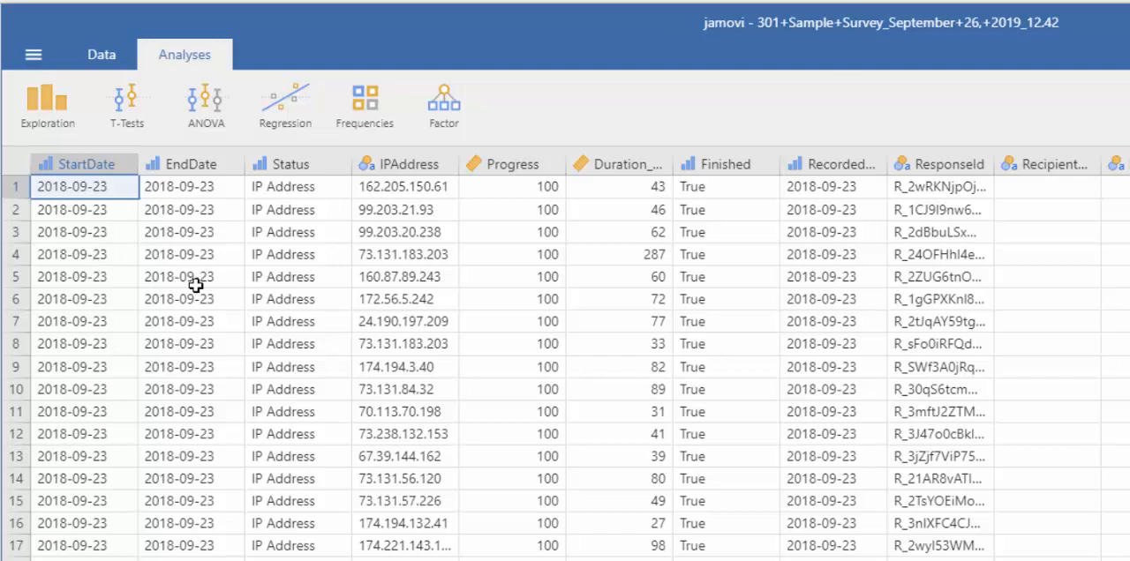
Step: Narrow the EndDate column slightly and delete the StartDate variable from the data set
{"action": "left_click_drag", "start_coordinate": [245, 164], "coordinate": [235, 164]}
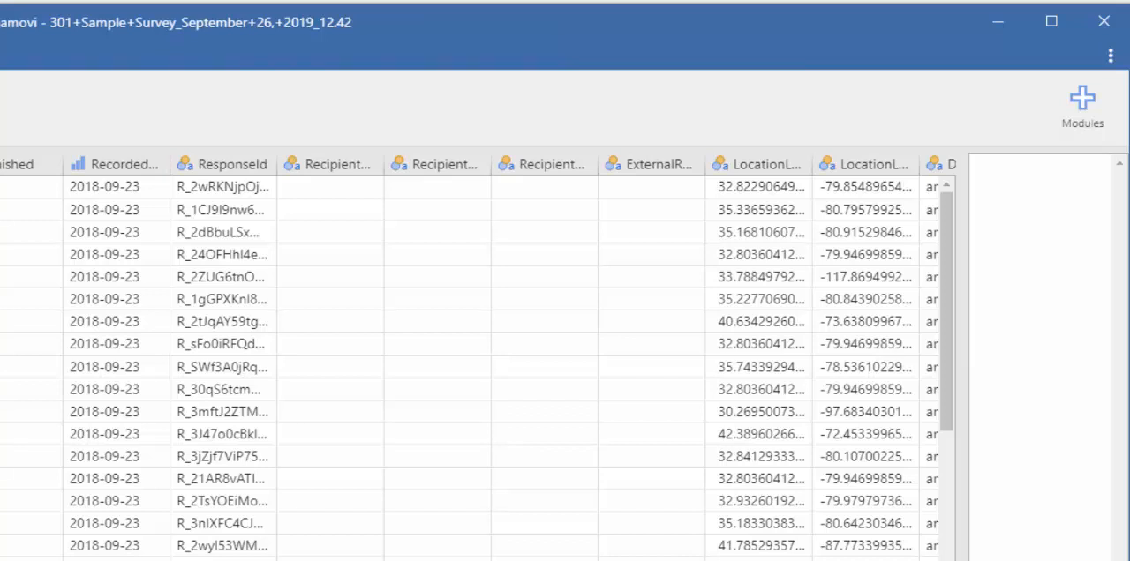
{"action": "right_click", "coordinate": [55, 165]}
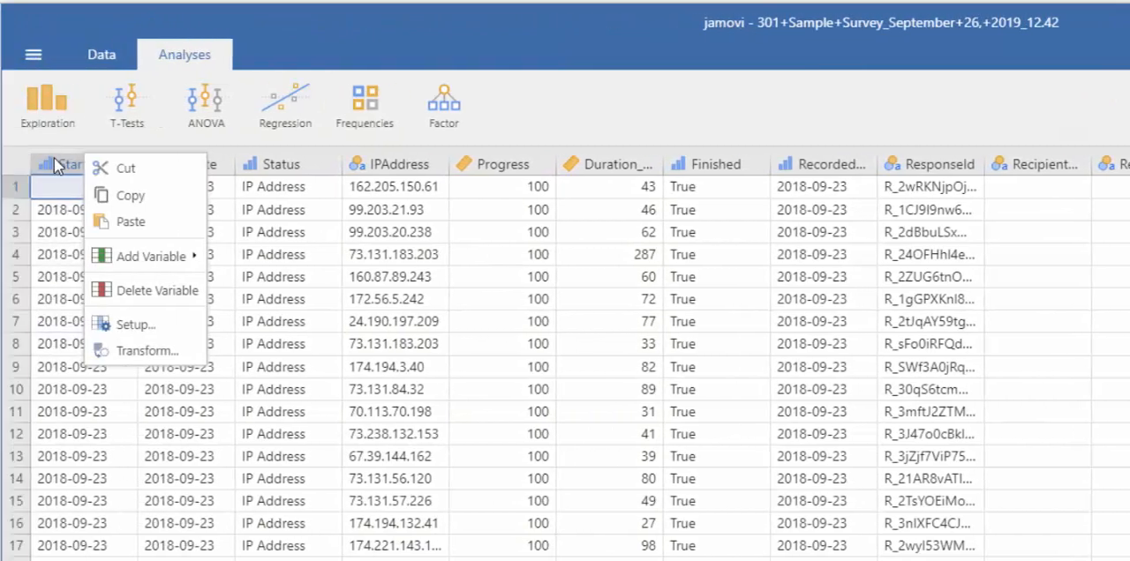
{"action": "left_click", "coordinate": [137, 291]}
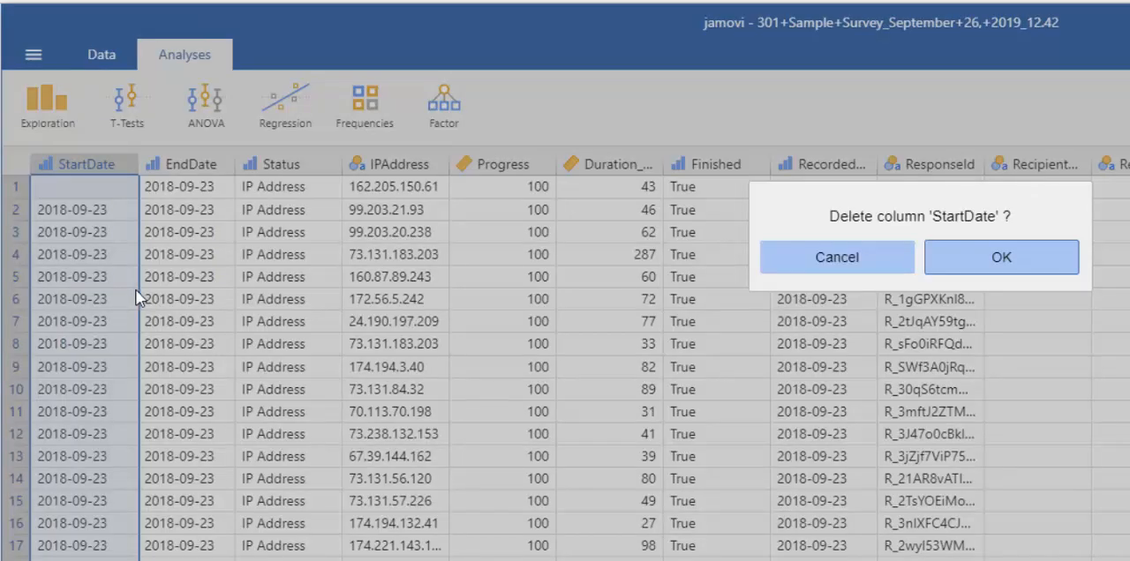
{"action": "left_click", "coordinate": [985, 255]}
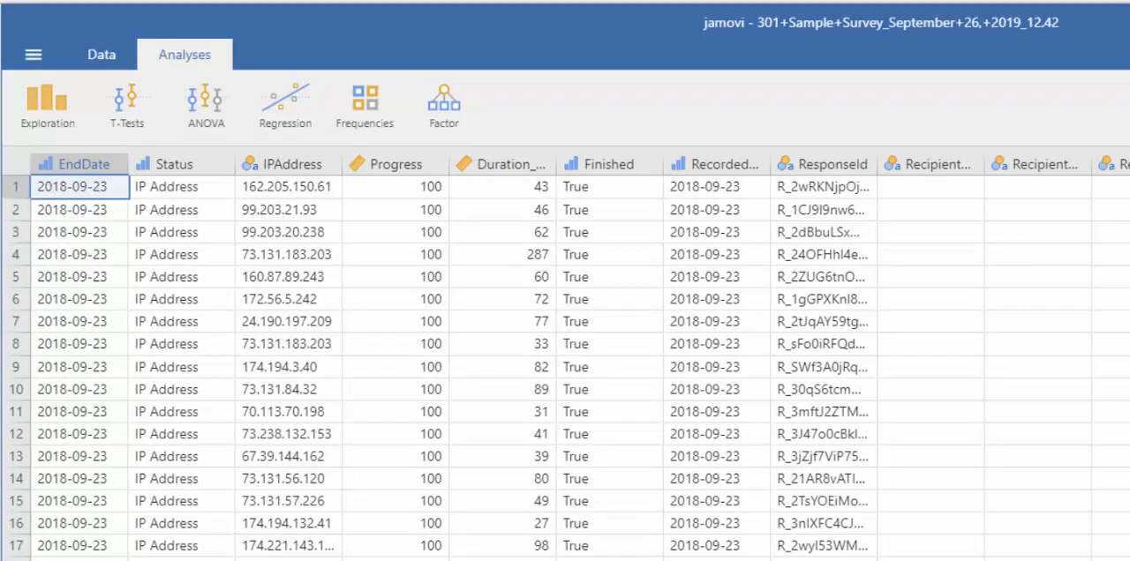
Step: Delete the remaining survey metadata variables, from EndDate through the last column before Q1
{"action": "key", "text": "ctrl+a"}
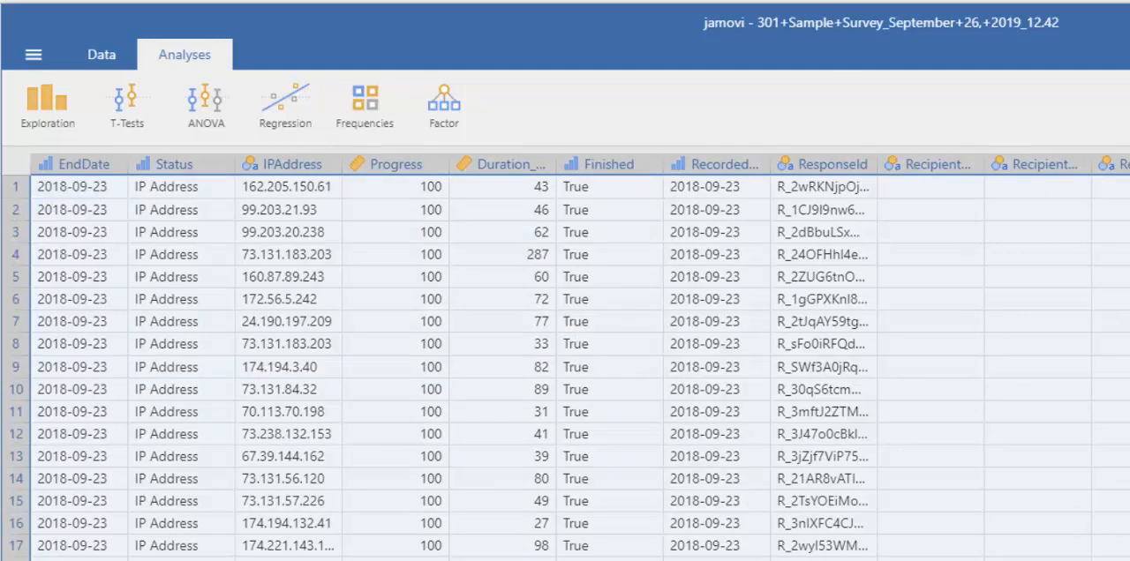
{"action": "right_click", "coordinate": [276, 170]}
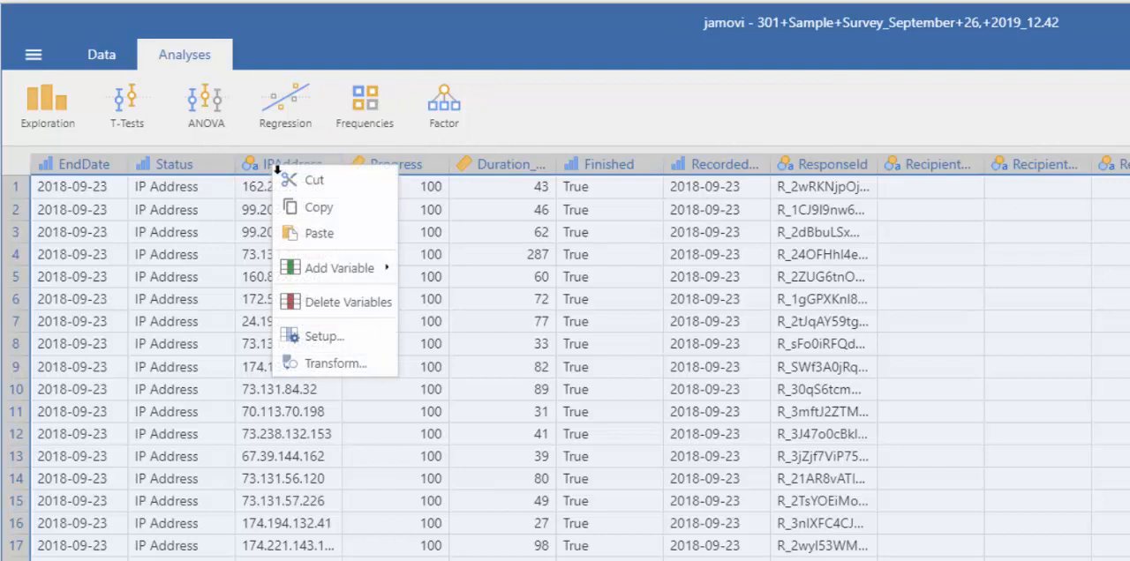
{"action": "left_click", "coordinate": [329, 303]}
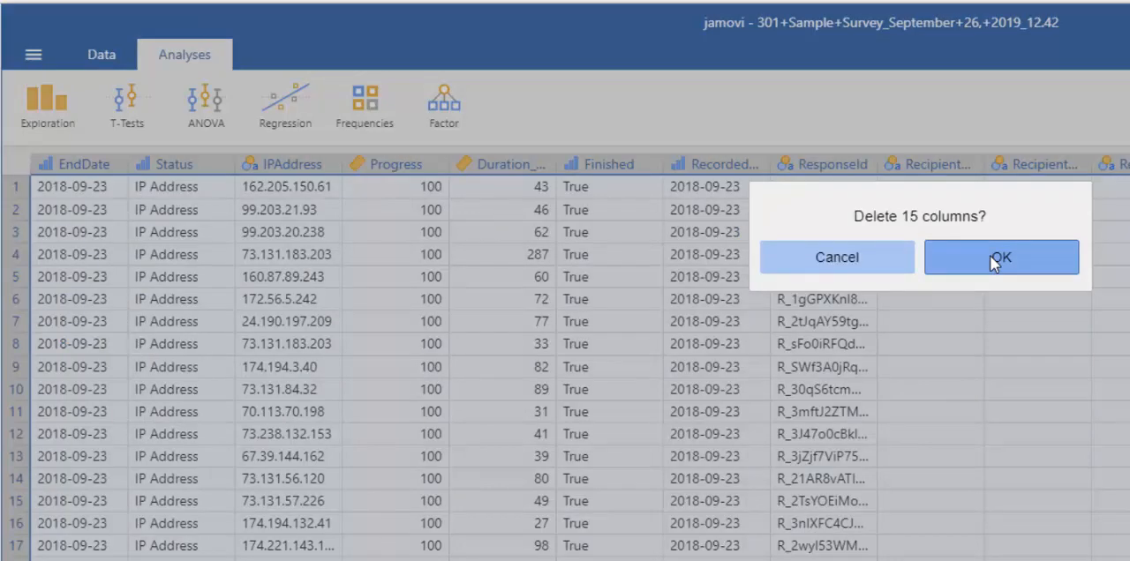
{"action": "left_click", "coordinate": [997, 259]}
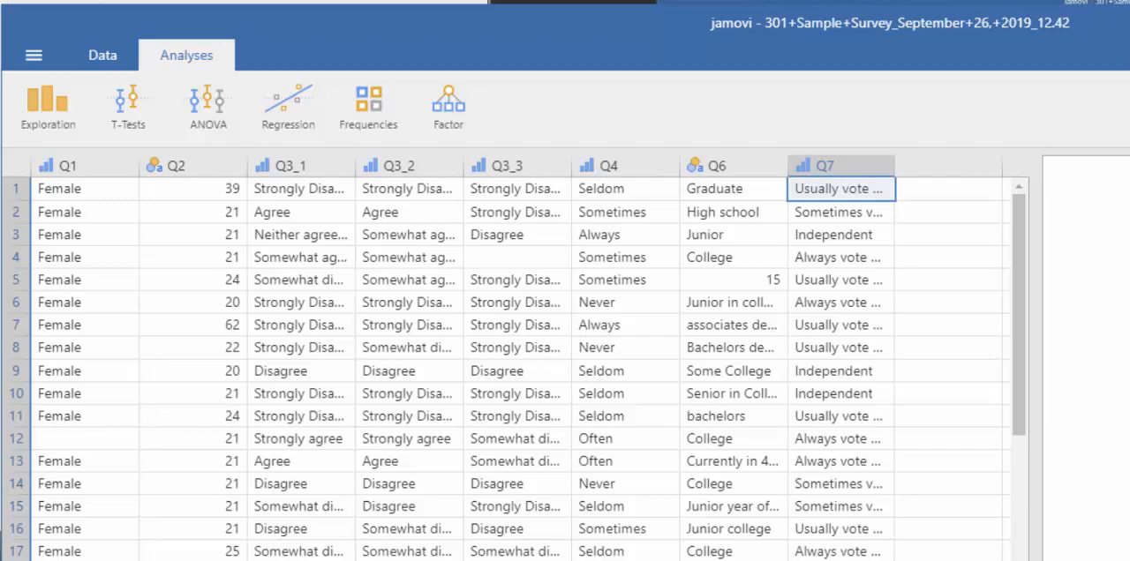
Step: Save the cleaned data set as a jamovi file (.omv) named myfile in My Data Sources
{"action": "left_click", "coordinate": [34, 55]}
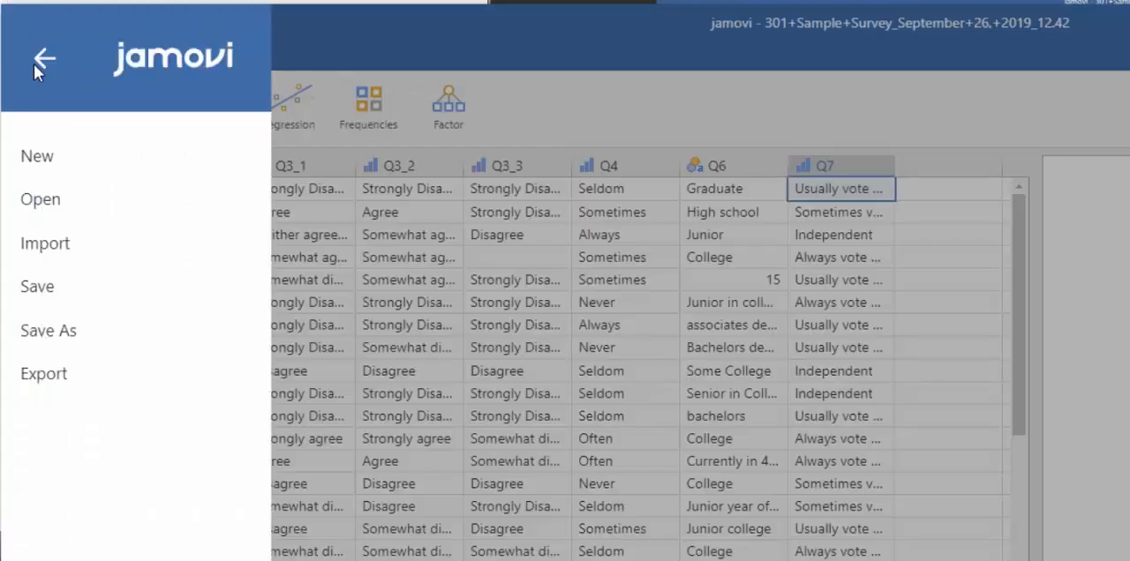
{"action": "left_click", "coordinate": [65, 336]}
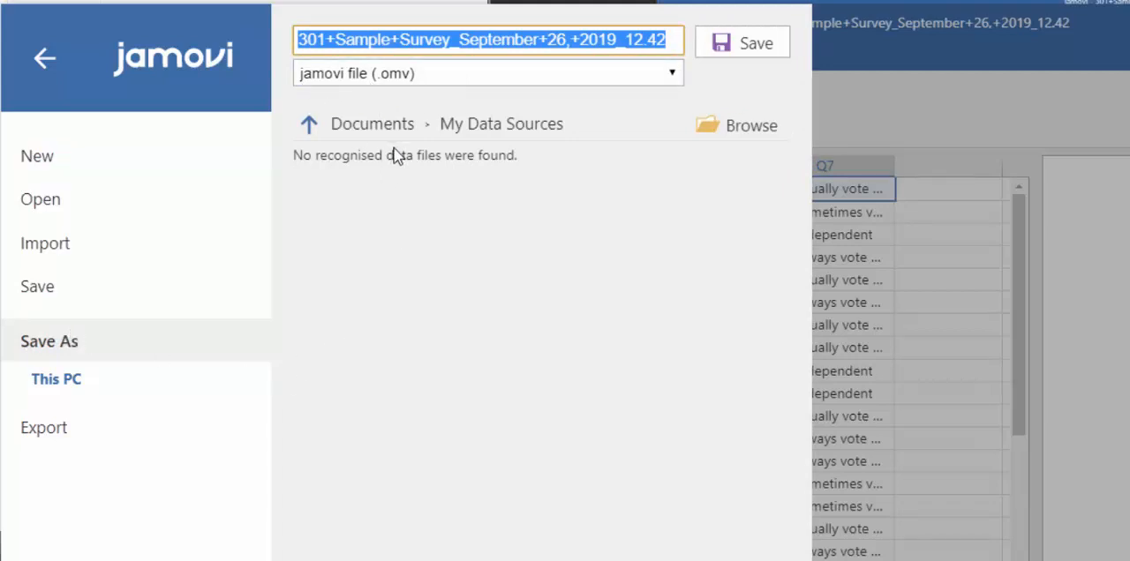
{"action": "type", "text": "myfile"}
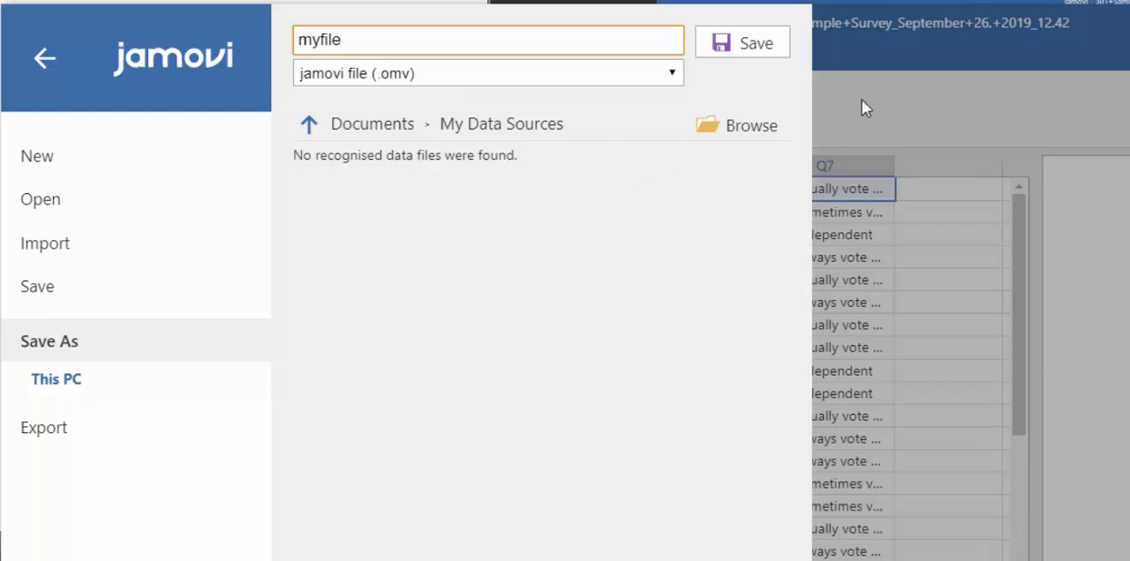
{"action": "left_click", "coordinate": [725, 41]}
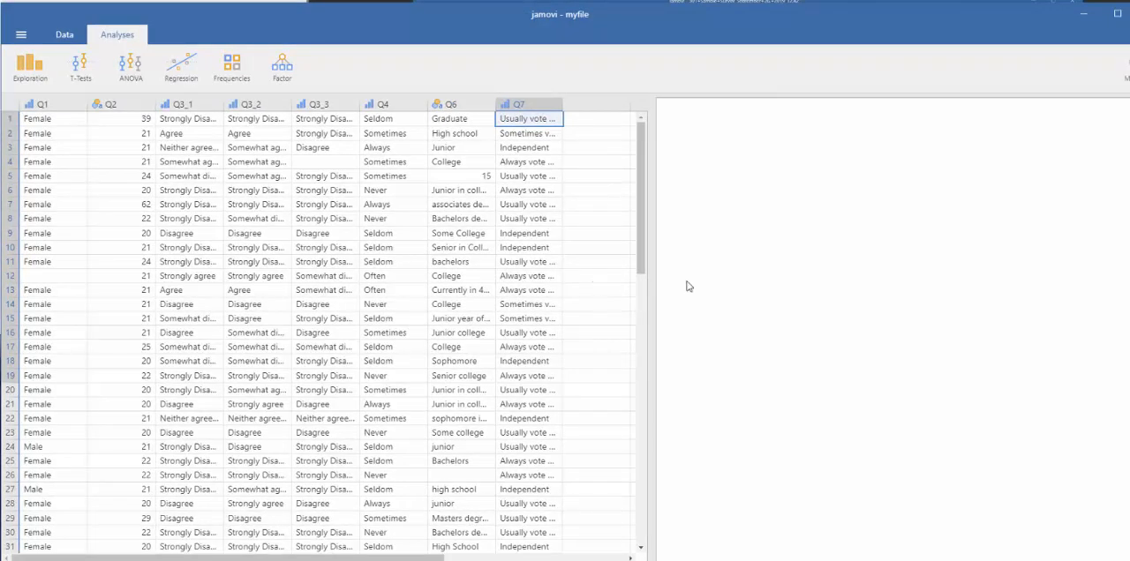
Step: Start a Descriptives analysis and exclude the mean, median, minimum and maximum from its statistics
{"action": "left_click_drag", "start_coordinate": [643, 291], "coordinate": [309, 291]}
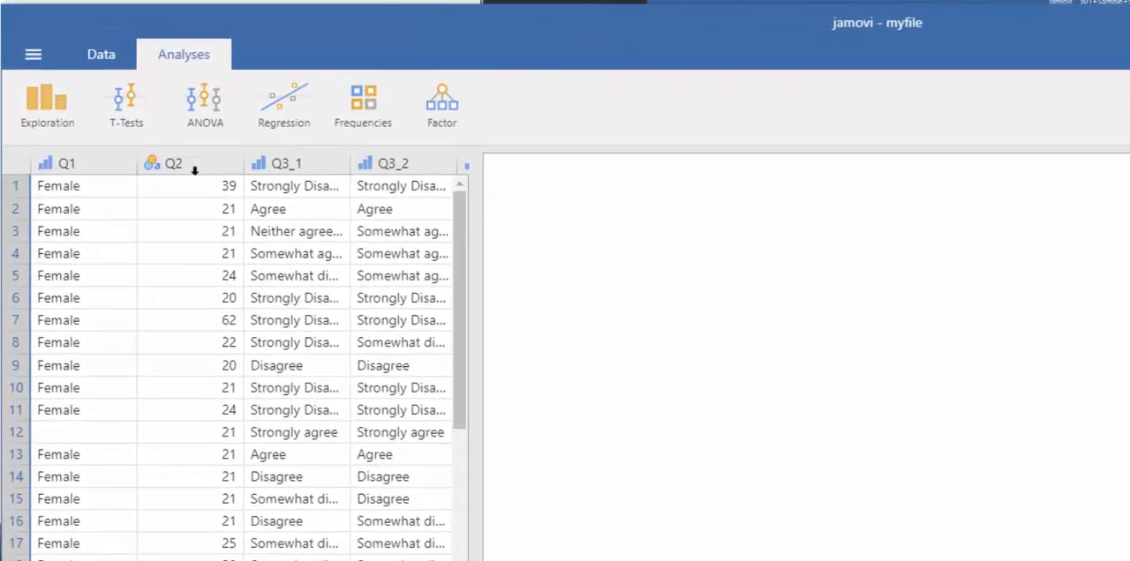
{"action": "left_click", "coordinate": [47, 111]}
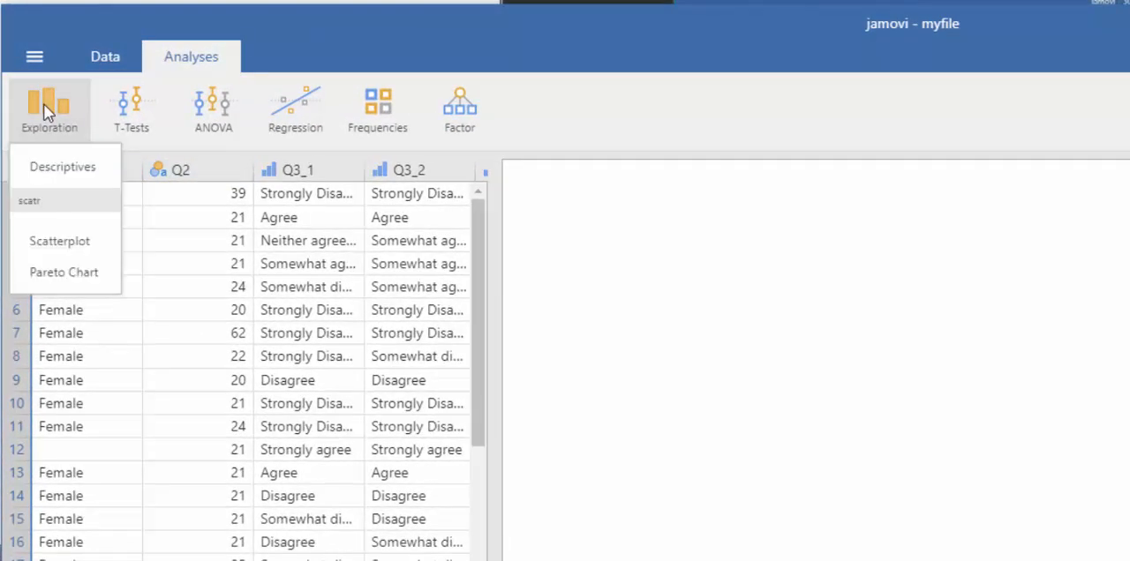
{"action": "left_click", "coordinate": [70, 172]}
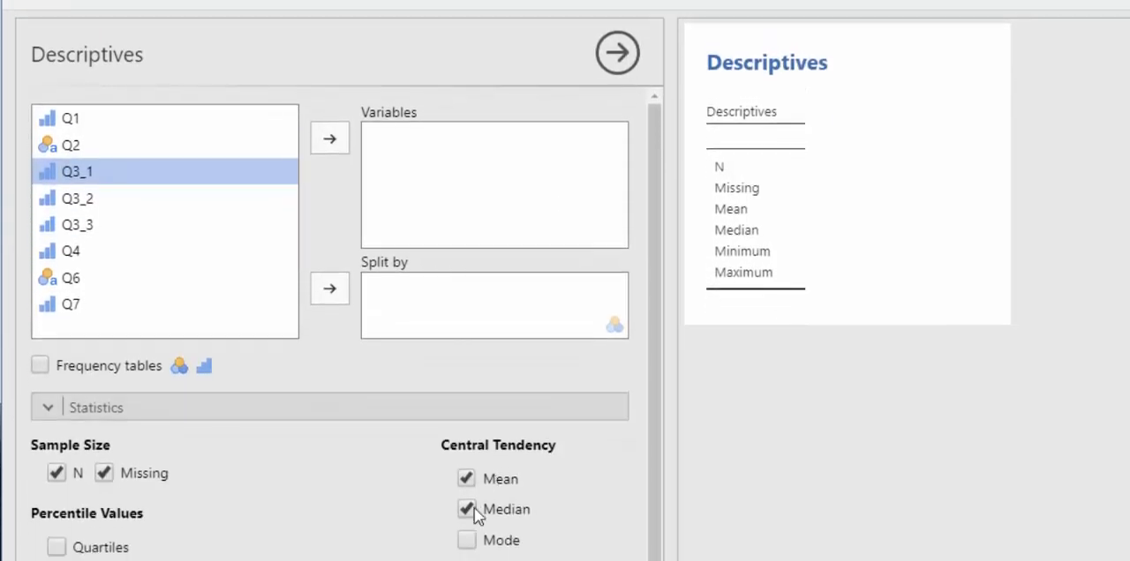
{"action": "left_click", "coordinate": [467, 479]}
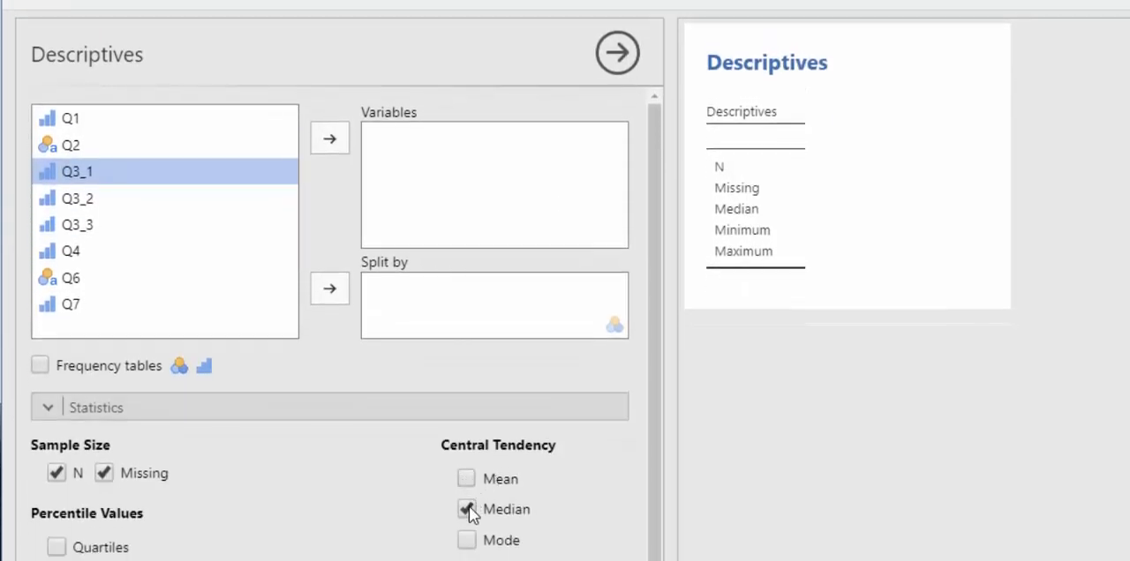
{"action": "left_click", "coordinate": [465, 509]}
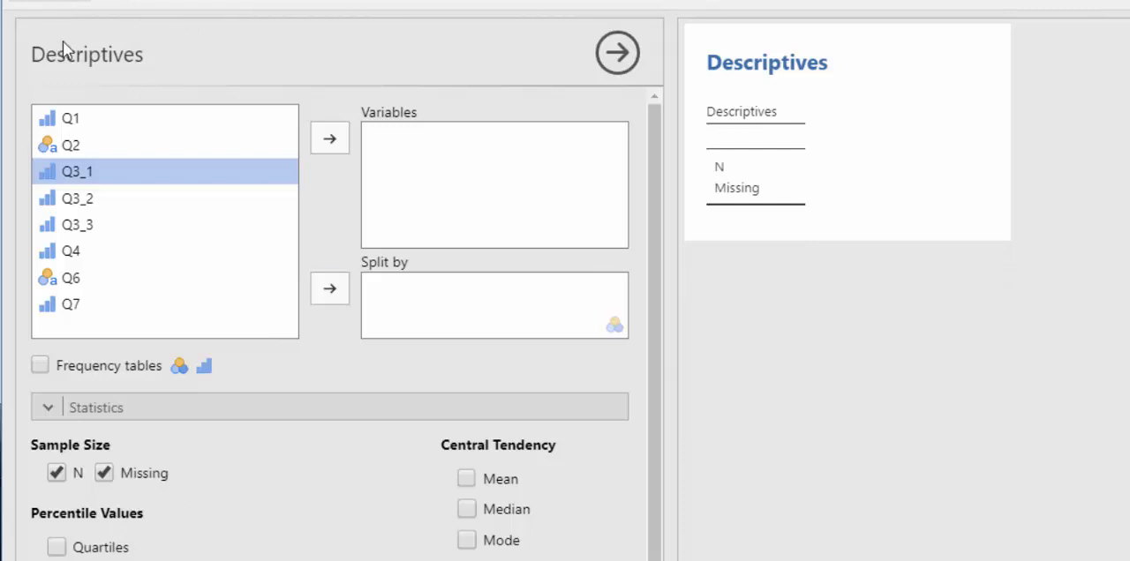
Step: Add Q1 to the Descriptives variables and request frequency tables
{"action": "left_click", "coordinate": [75, 123]}
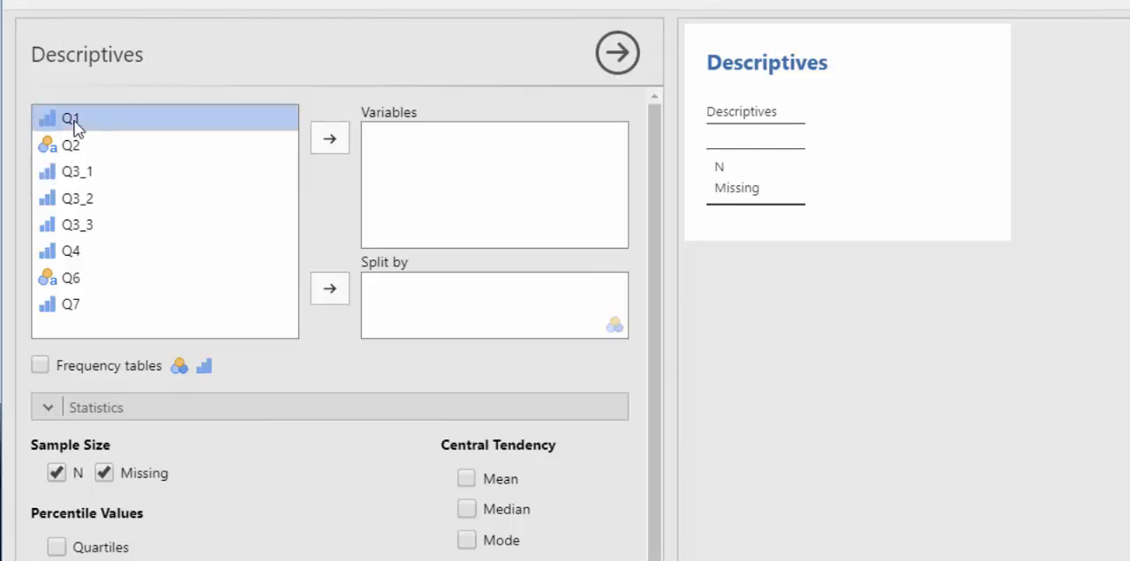
{"action": "left_click", "coordinate": [327, 137]}
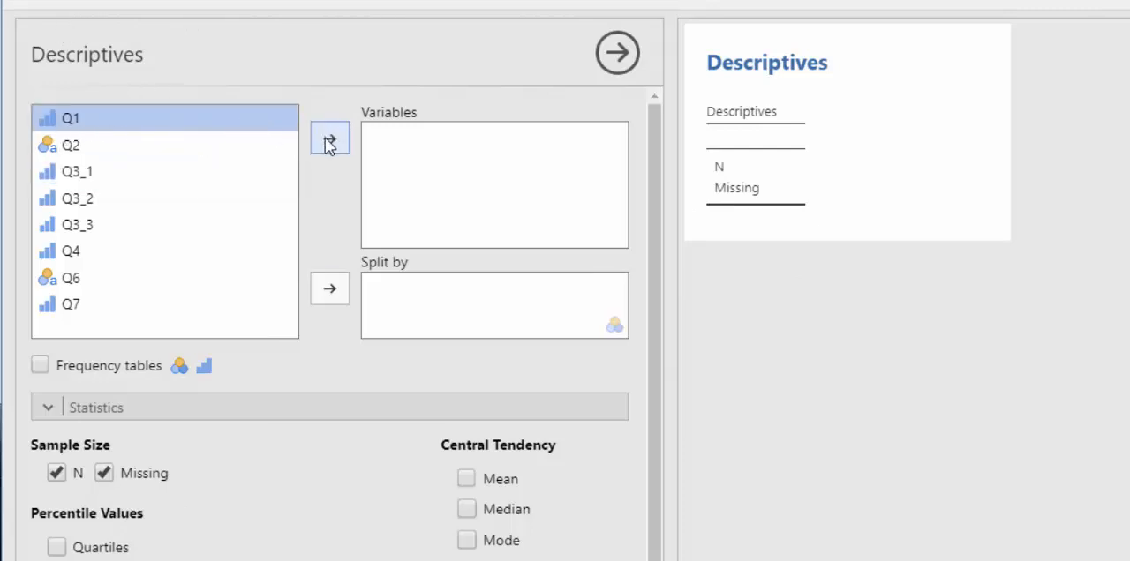
{"action": "left_click", "coordinate": [39, 366]}
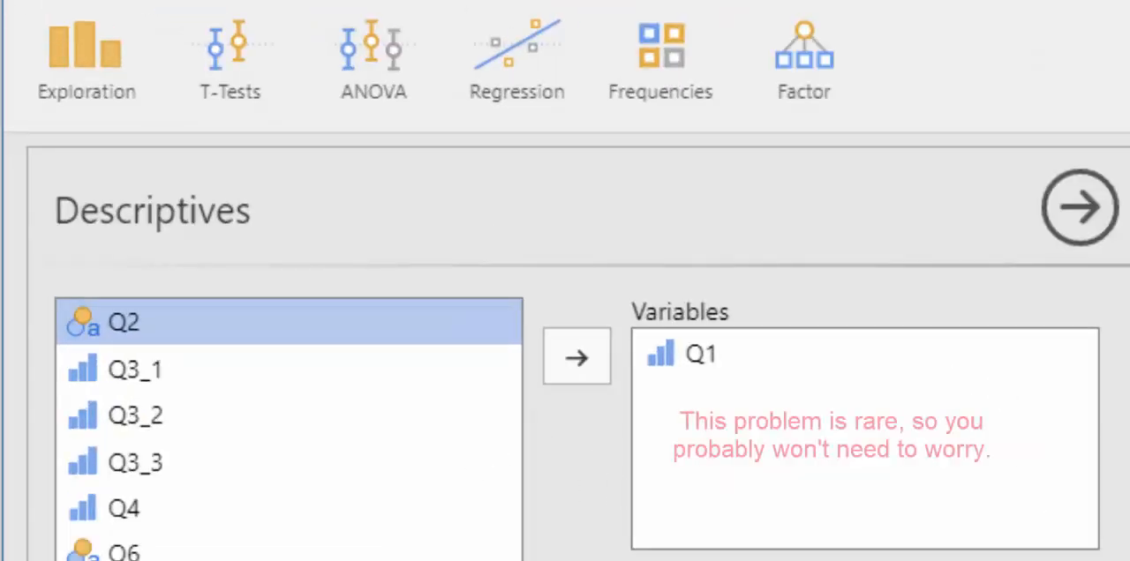
Step: Create a second Descriptives analysis for Q2, reporting the standard deviation instead of the median
{"action": "left_click", "coordinate": [96, 77]}
{"action": "left_click", "coordinate": [132, 167]}
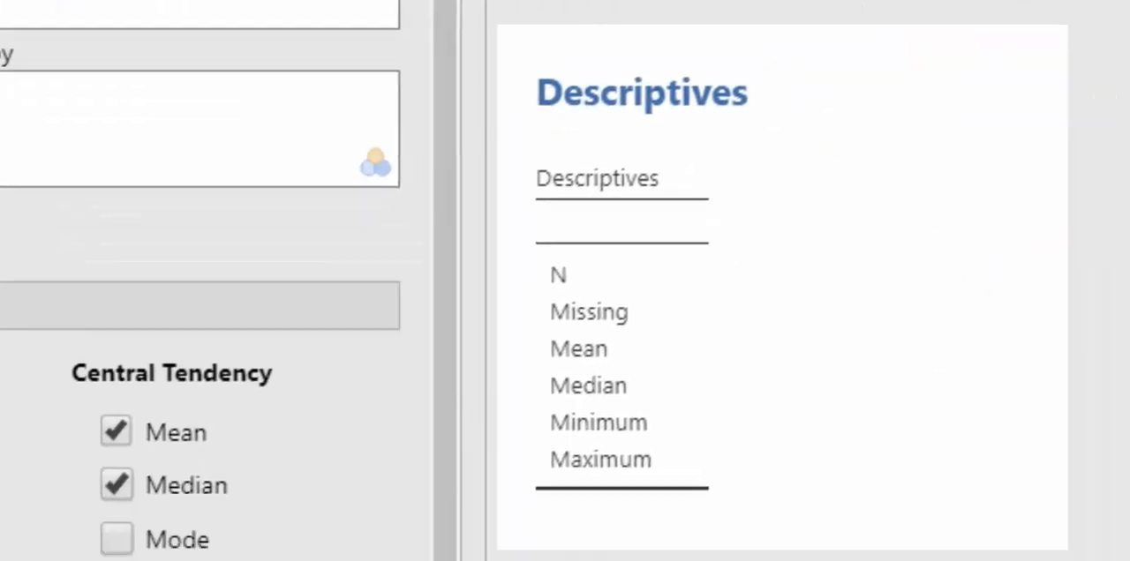
{"action": "left_click", "coordinate": [225, 119]}
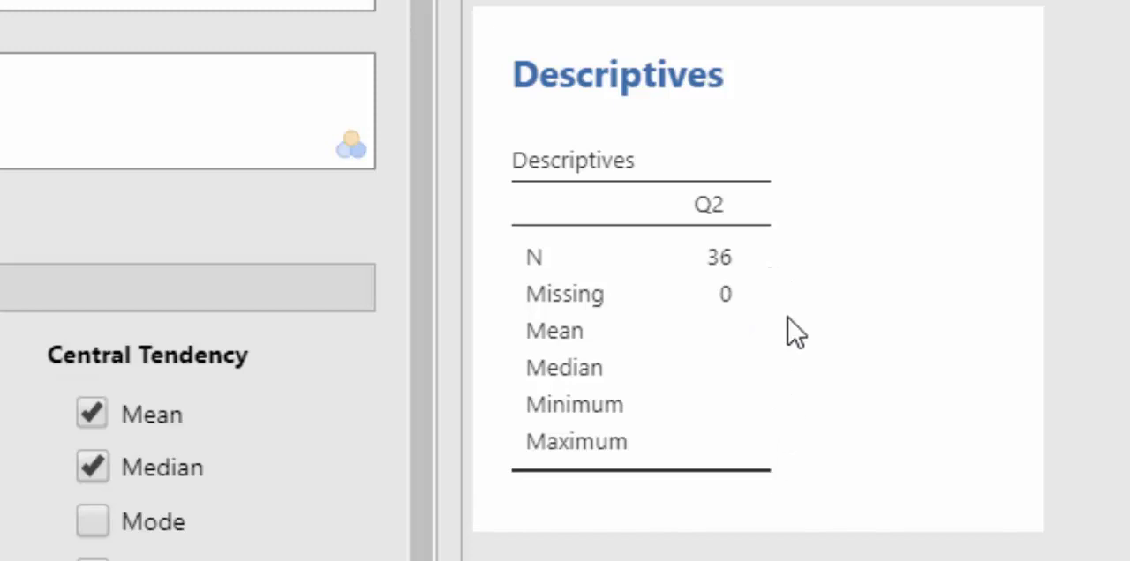
{"action": "left_click", "coordinate": [95, 468]}
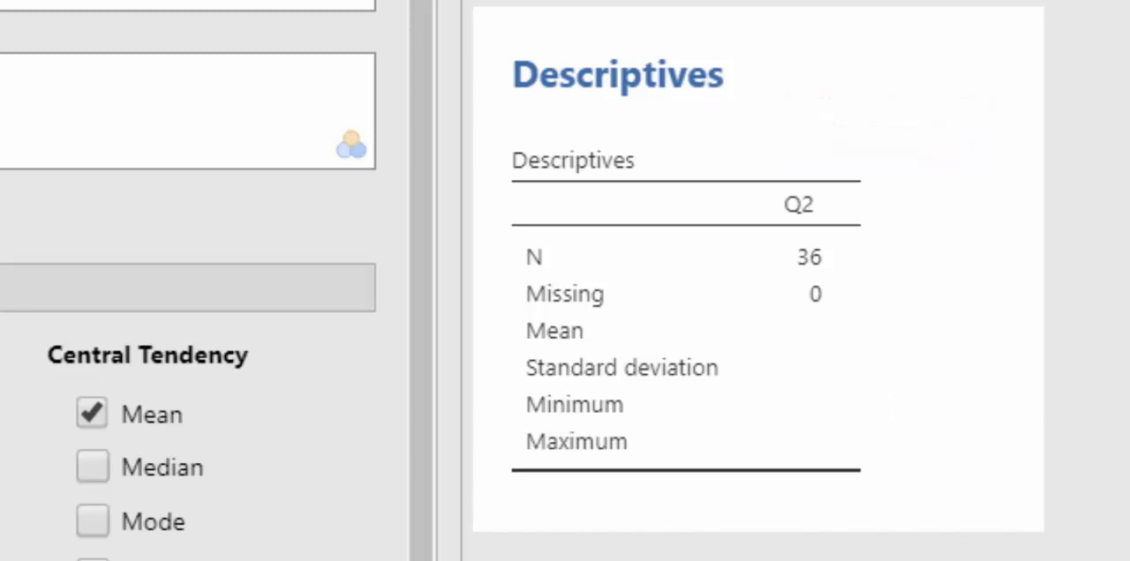
Step: Change the measure type of variable Q2 (age) to Continuous and close its variable setup
{"action": "left_click", "coordinate": [150, 53]}
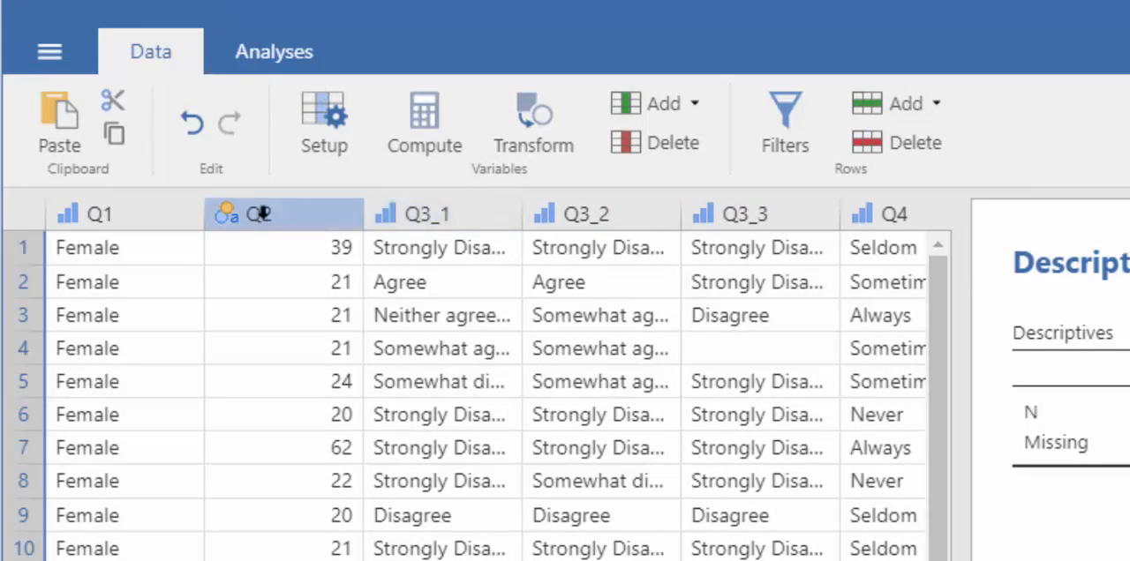
{"action": "left_click", "coordinate": [331, 116]}
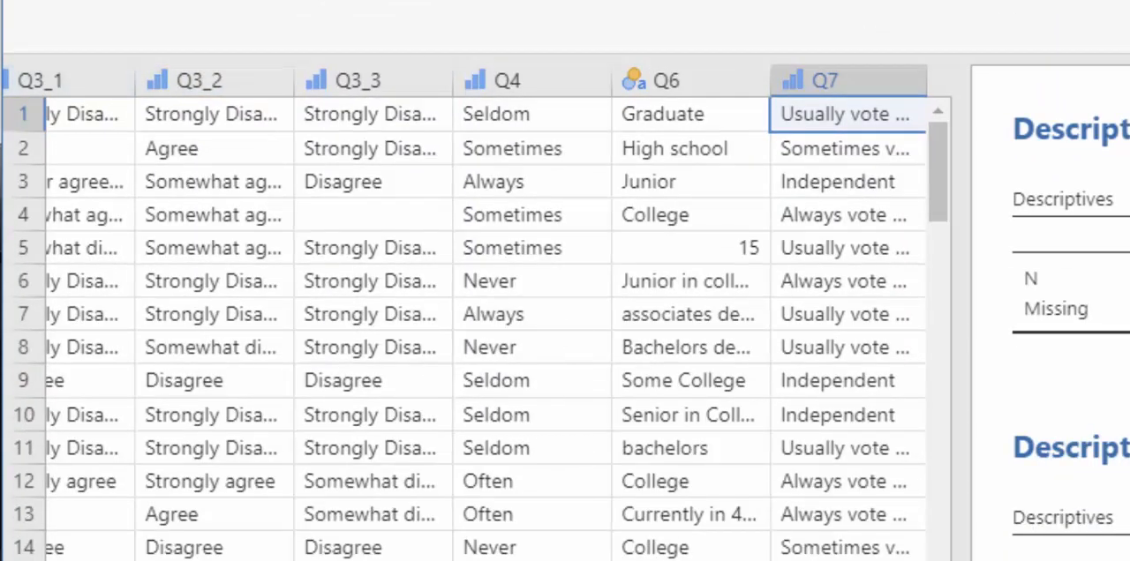
{"action": "scroll", "coordinate": [485, 318], "scroll_direction": "left", "scroll_amount": 4}
{"action": "left_click", "coordinate": [254, 74]}
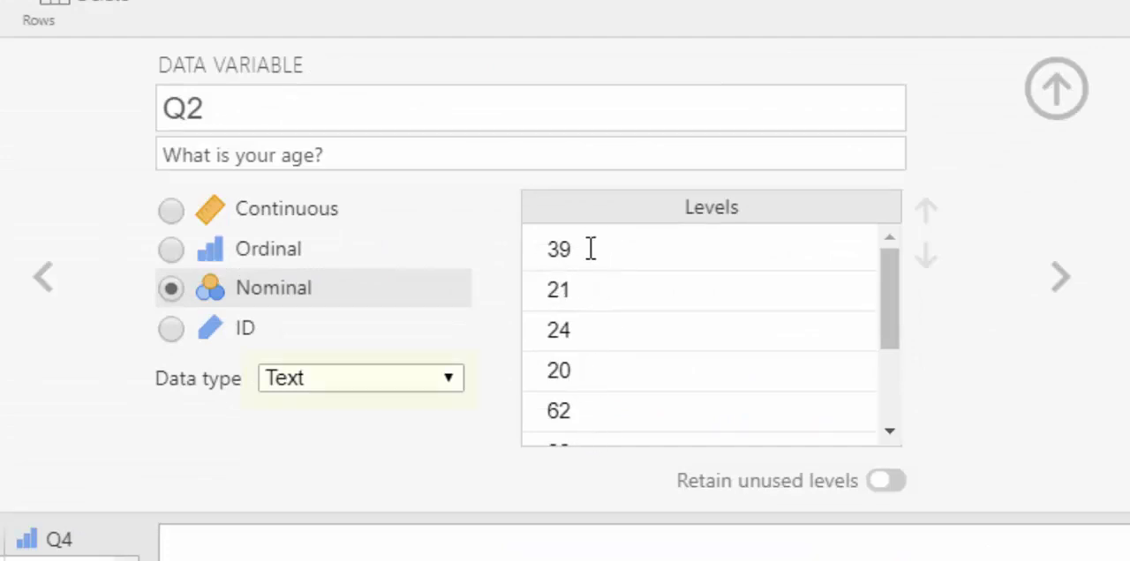
{"action": "left_click", "coordinate": [170, 212]}
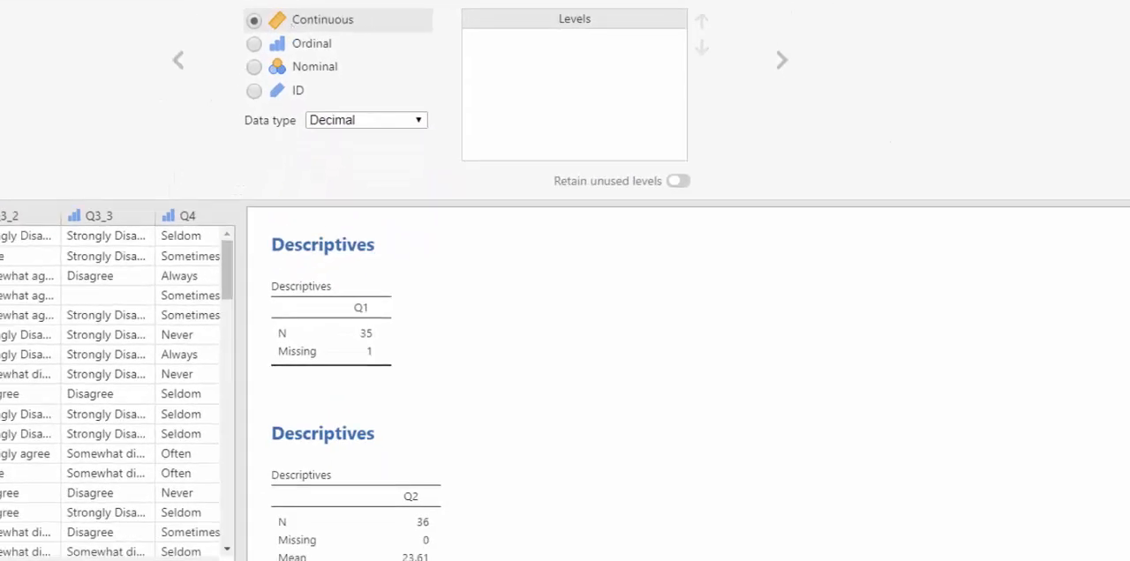
{"action": "left_click", "coordinate": [829, 2]}
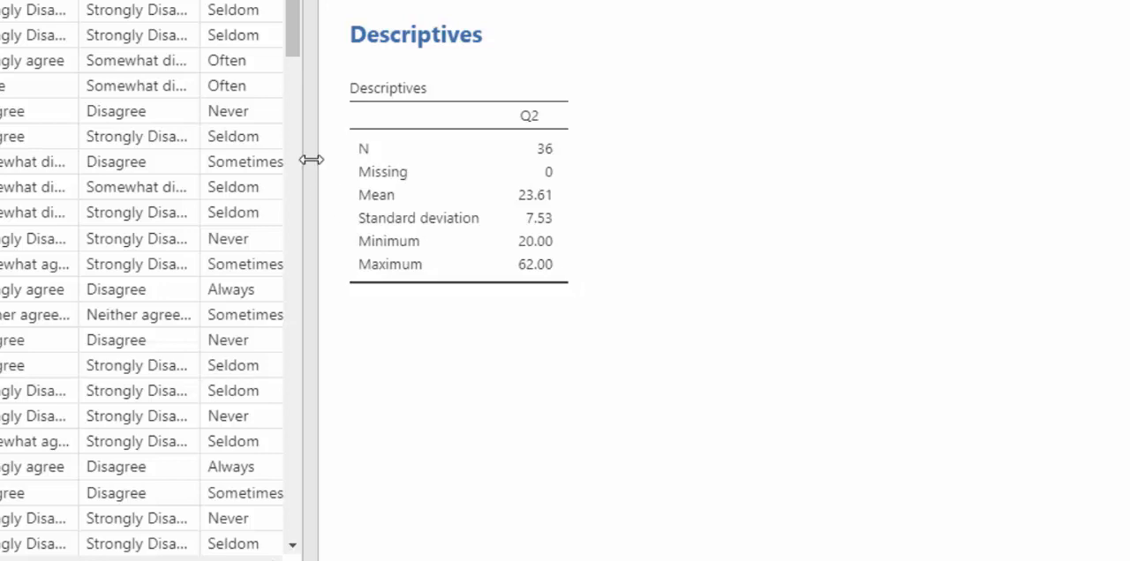
Step: Create a third Descriptives analysis for Q4 and Q7, reporting the standard deviation instead of the median
{"action": "left_click_drag", "start_coordinate": [312, 159], "coordinate": [494, 156]}
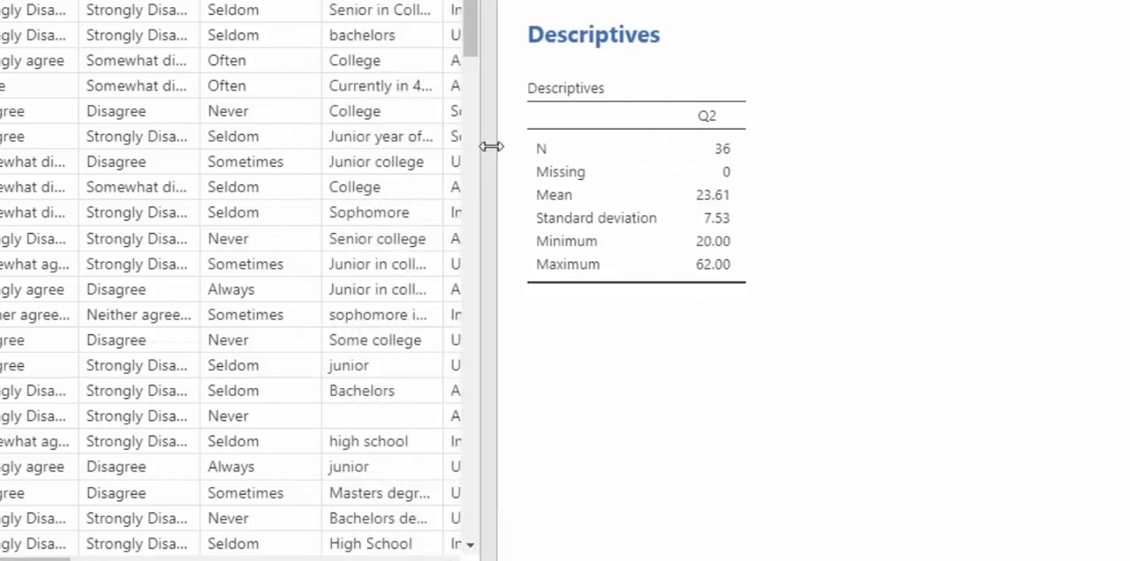
{"action": "left_click_drag", "start_coordinate": [496, 145], "coordinate": [613, 122]}
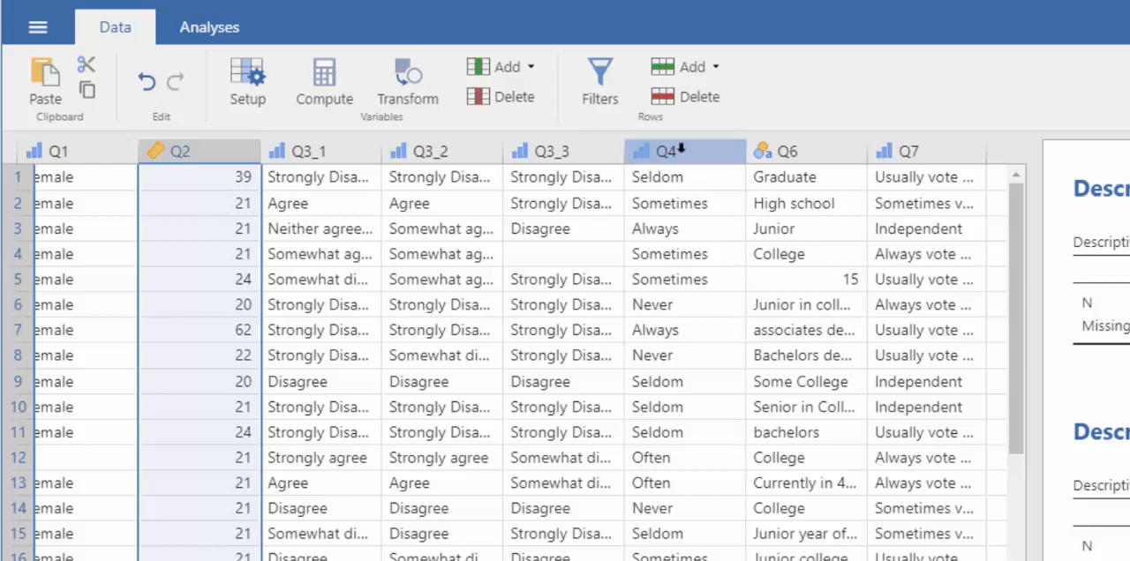
{"action": "left_click", "coordinate": [210, 37]}
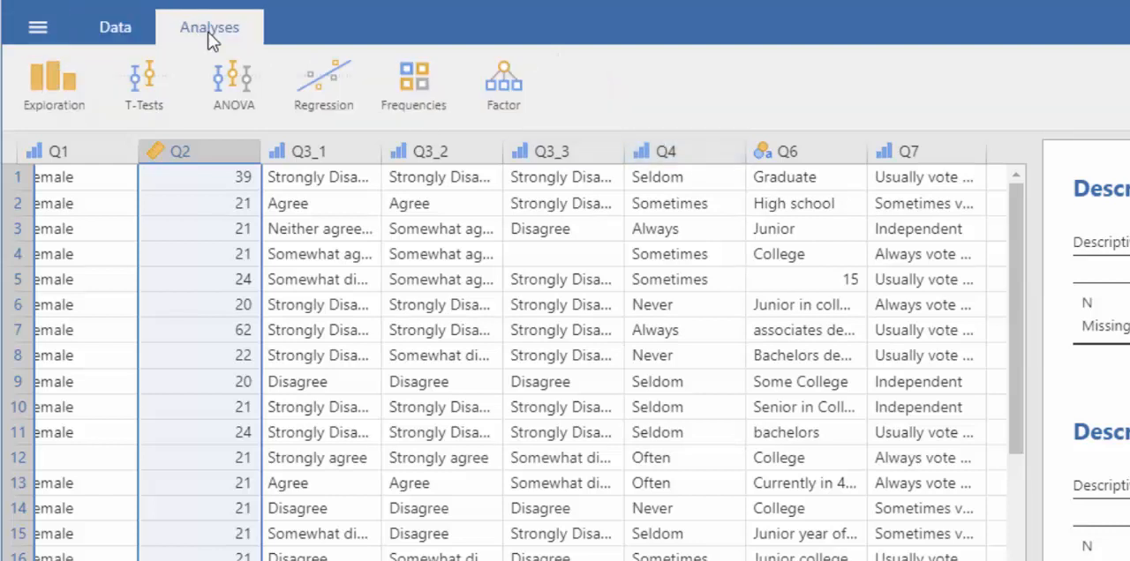
{"action": "left_click", "coordinate": [53, 84]}
{"action": "left_click", "coordinate": [56, 145]}
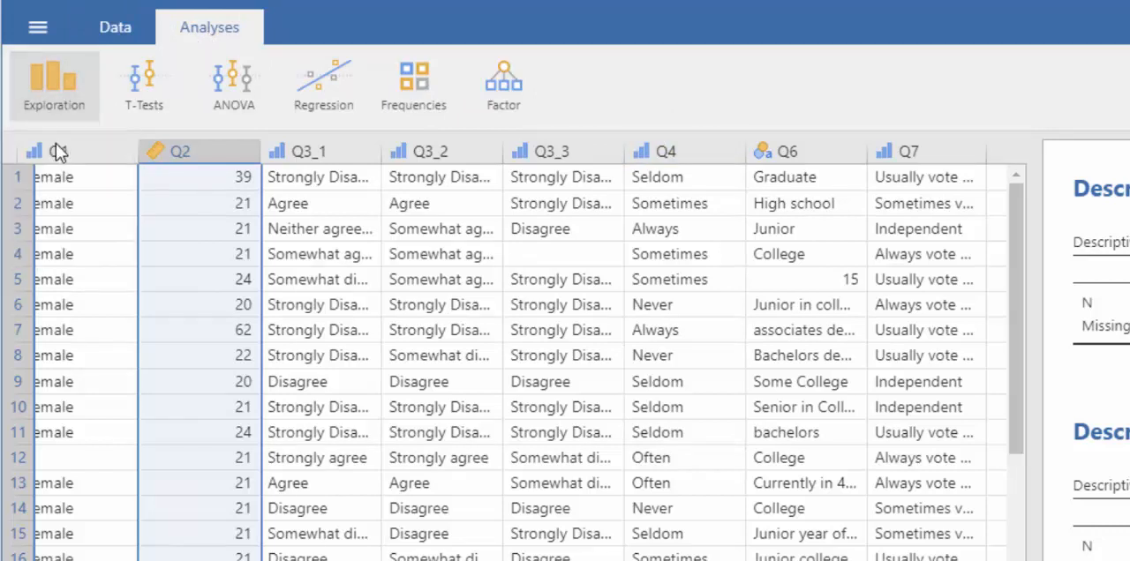
{"action": "left_click", "coordinate": [385, 396]}
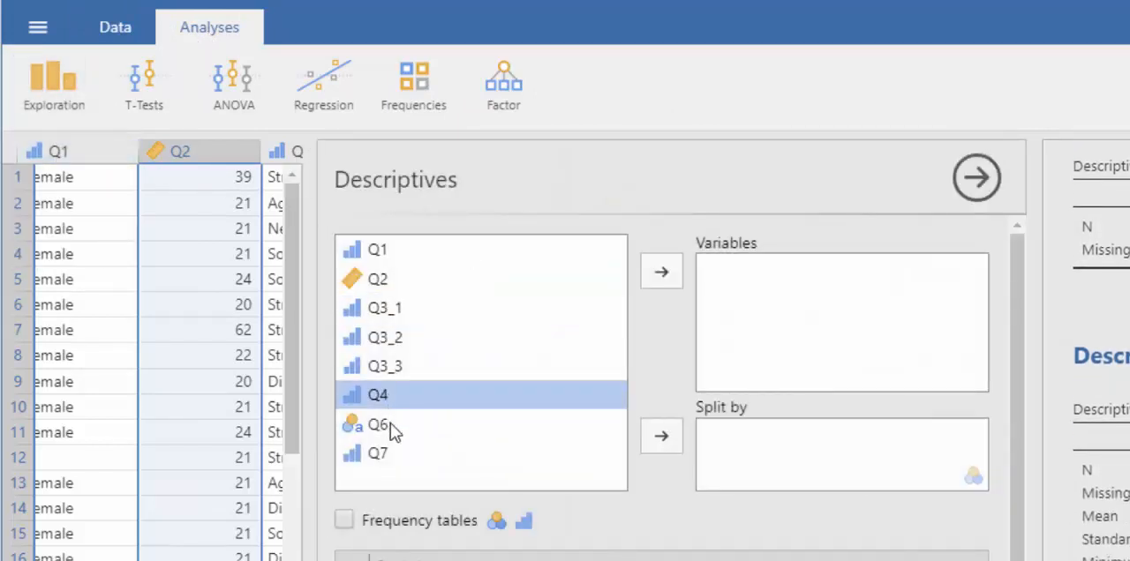
{"action": "left_click", "coordinate": [661, 272]}
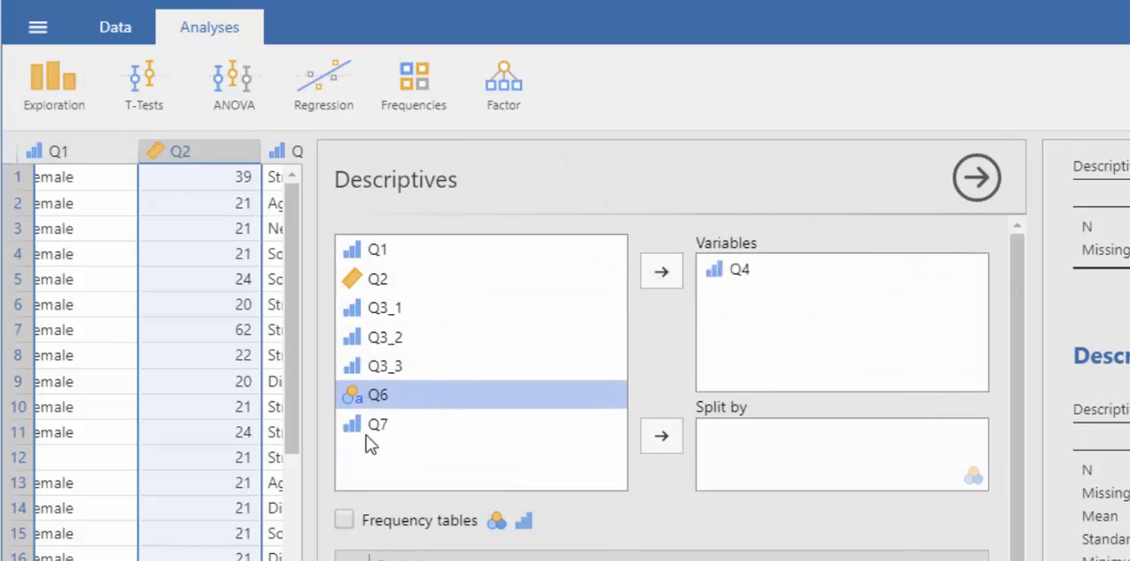
{"action": "left_click", "coordinate": [378, 427]}
{"action": "left_click", "coordinate": [668, 275]}
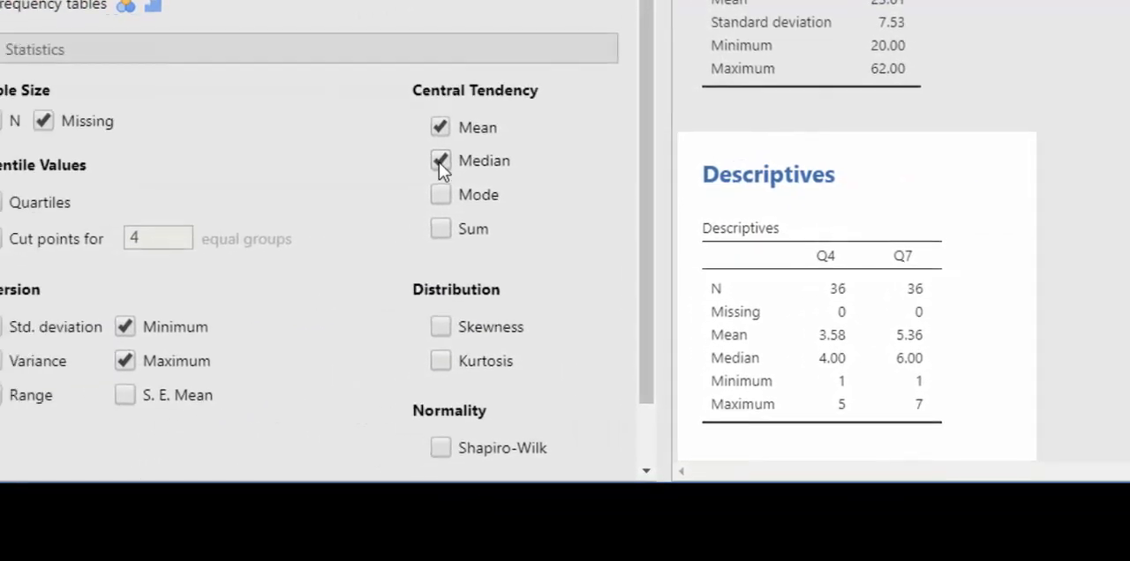
{"action": "left_click", "coordinate": [551, 145]}
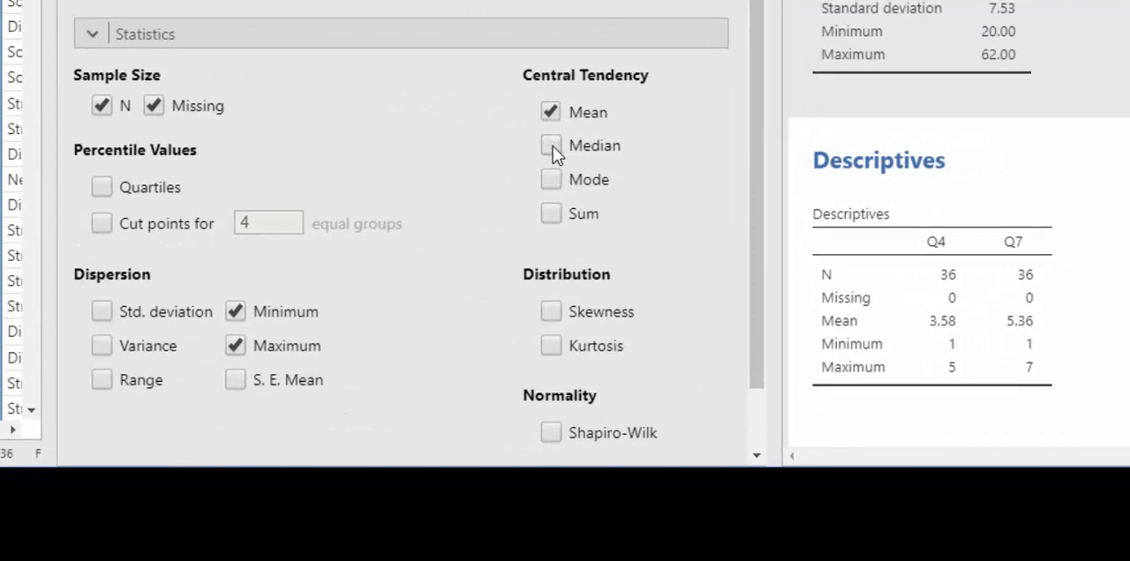
{"action": "left_click", "coordinate": [103, 311]}
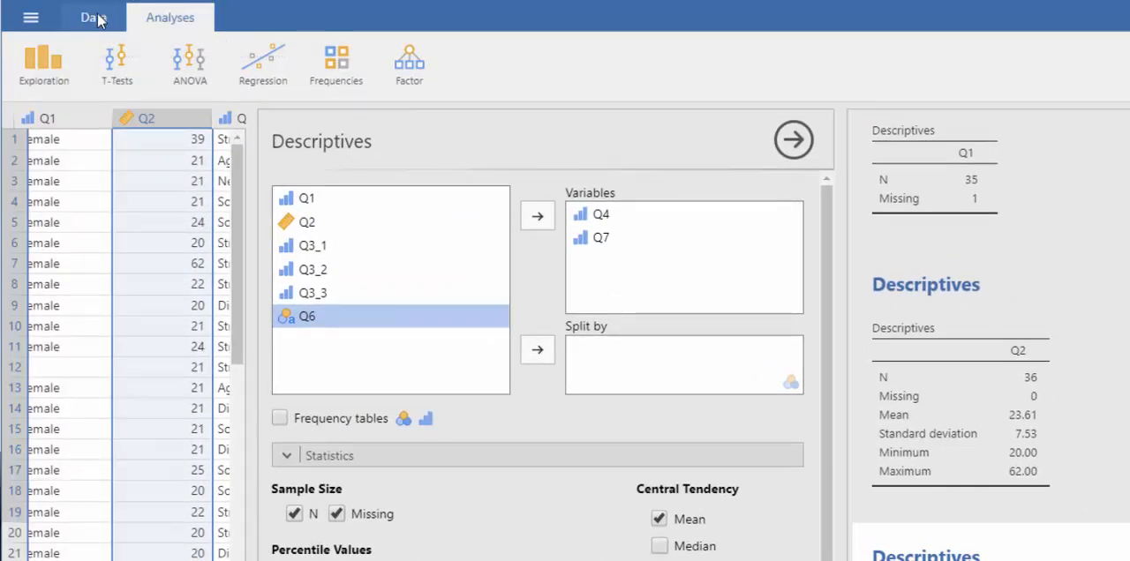
Step: Examine the level labels and numeric codes of Q7 (political affiliation) in the variable setup
{"action": "left_click", "coordinate": [94, 17]}
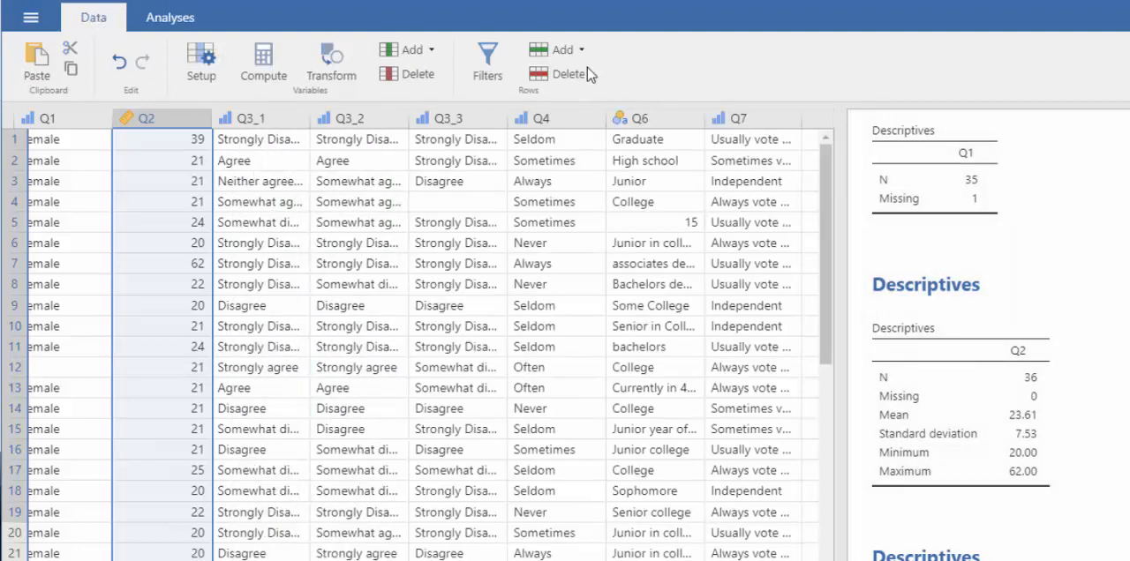
{"action": "left_click", "coordinate": [202, 62]}
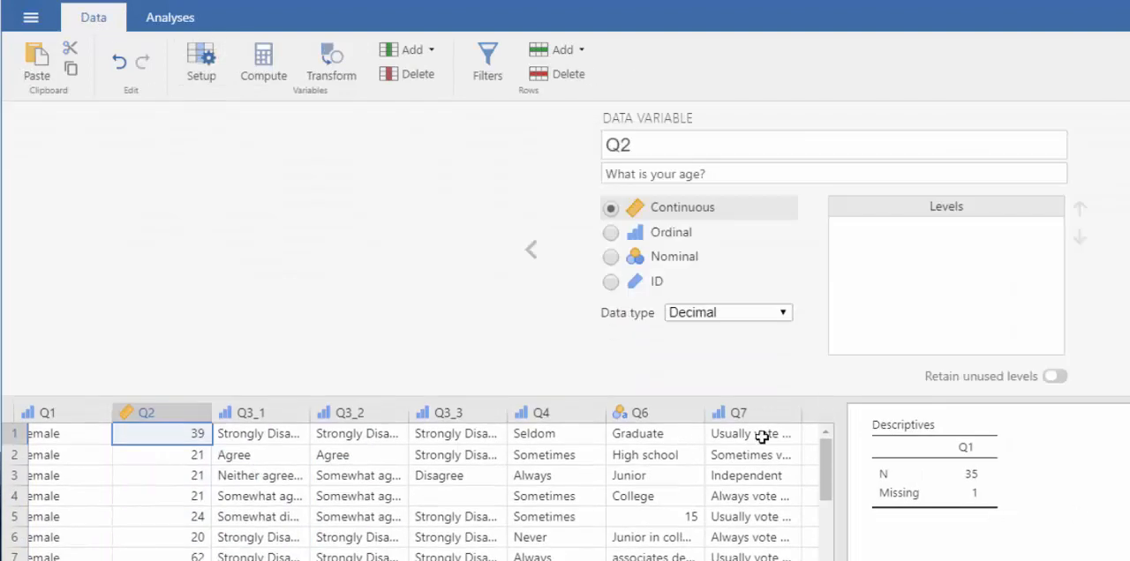
{"action": "left_click", "coordinate": [762, 411]}
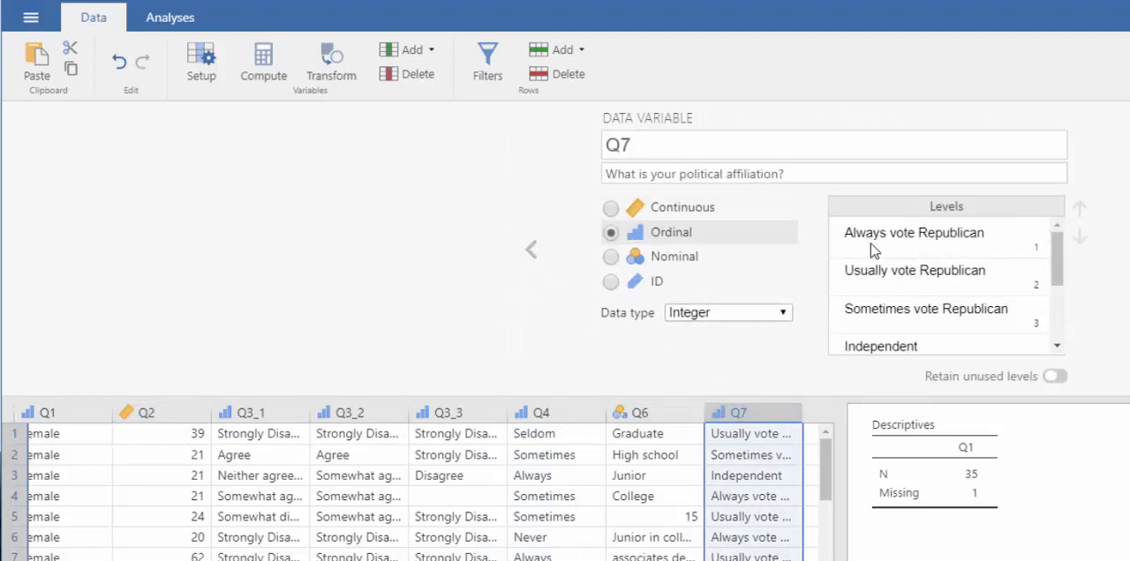
{"action": "left_click_drag", "start_coordinate": [1056, 282], "coordinate": [1029, 345]}
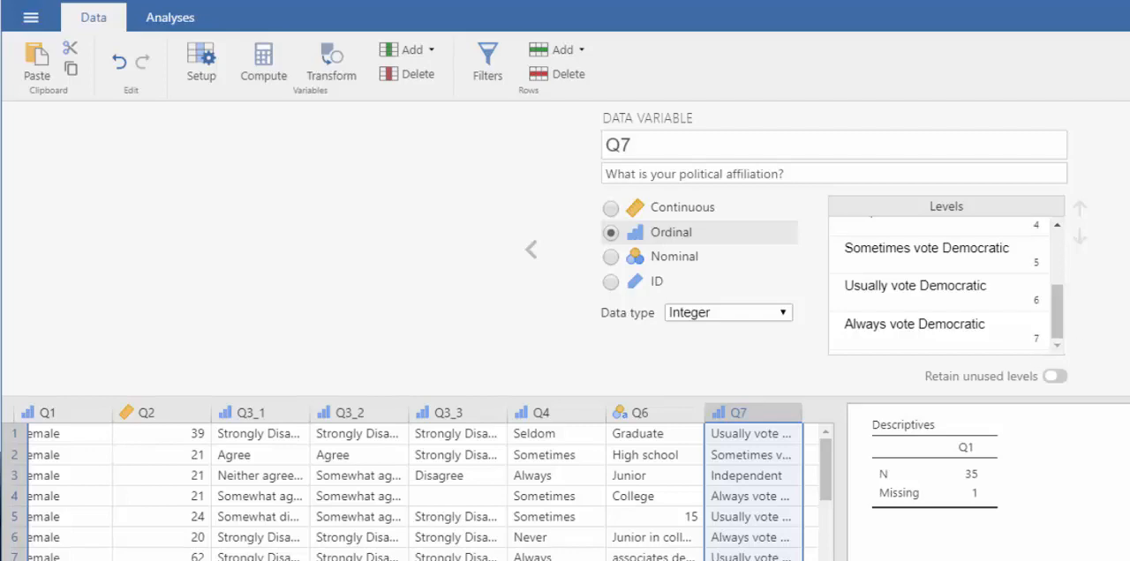
{"action": "key", "text": "Escape"}
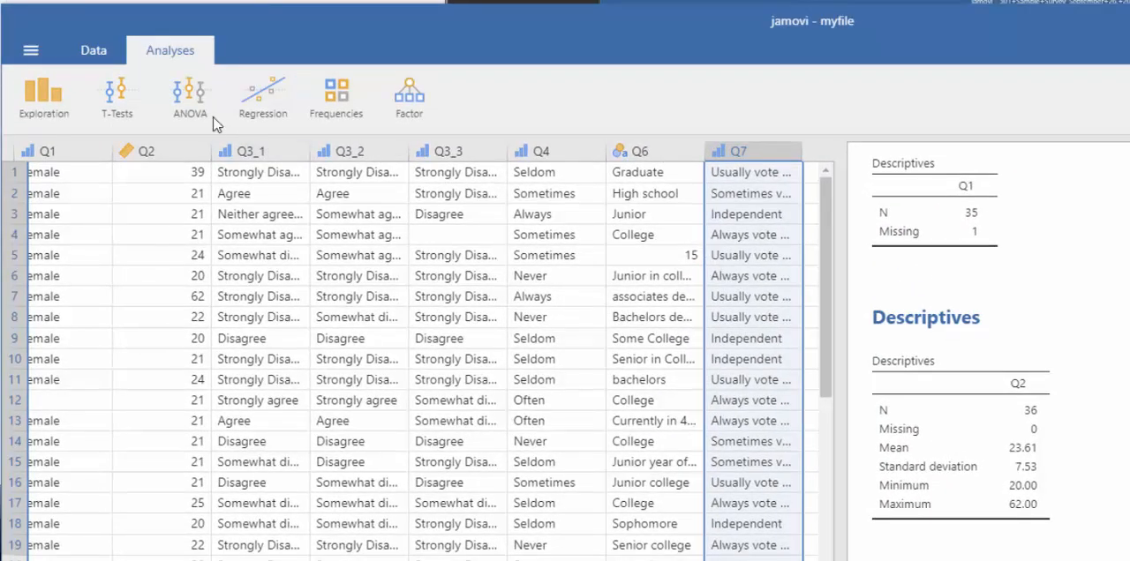
Step: Start a Correlation Matrix analysis and add Q4 and Q7 as its variables
{"action": "left_click", "coordinate": [265, 101]}
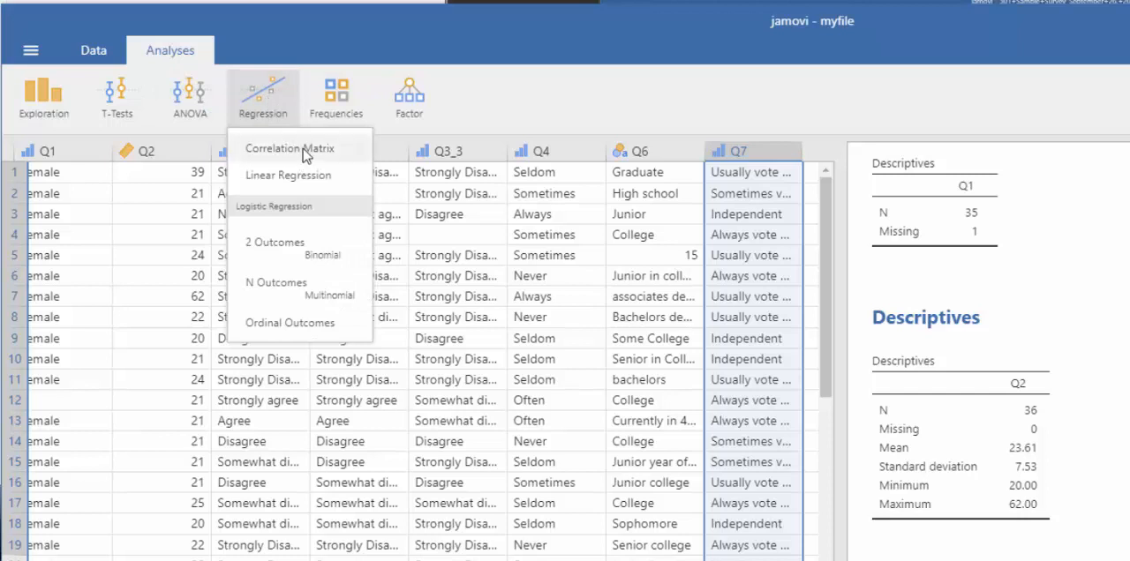
{"action": "left_click", "coordinate": [304, 152]}
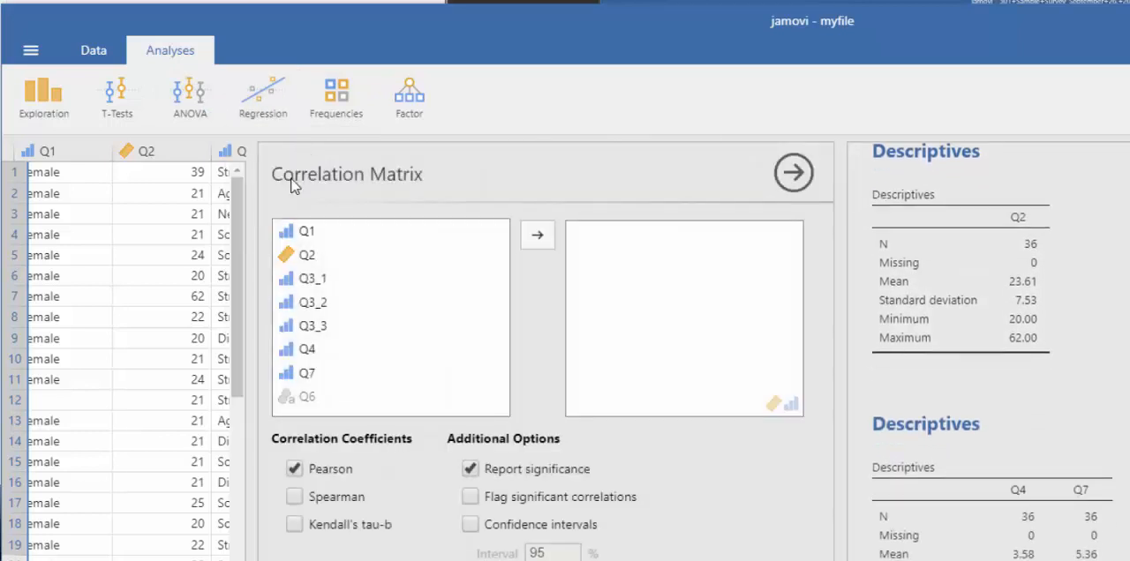
{"action": "left_click", "coordinate": [314, 349]}
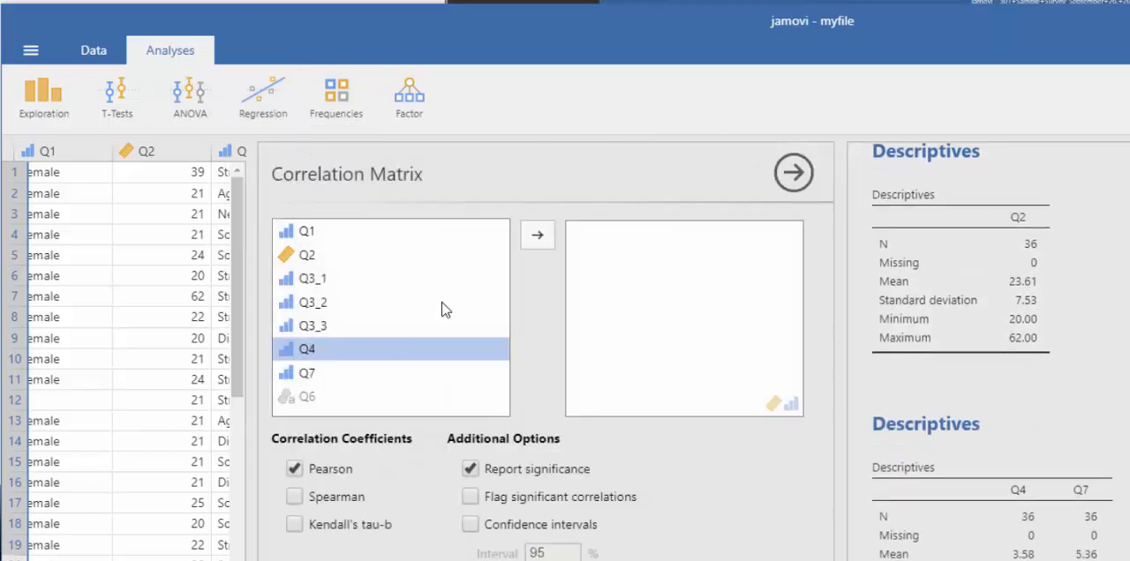
{"action": "left_click", "coordinate": [528, 240]}
{"action": "left_click", "coordinate": [338, 351]}
{"action": "left_click", "coordinate": [539, 237]}
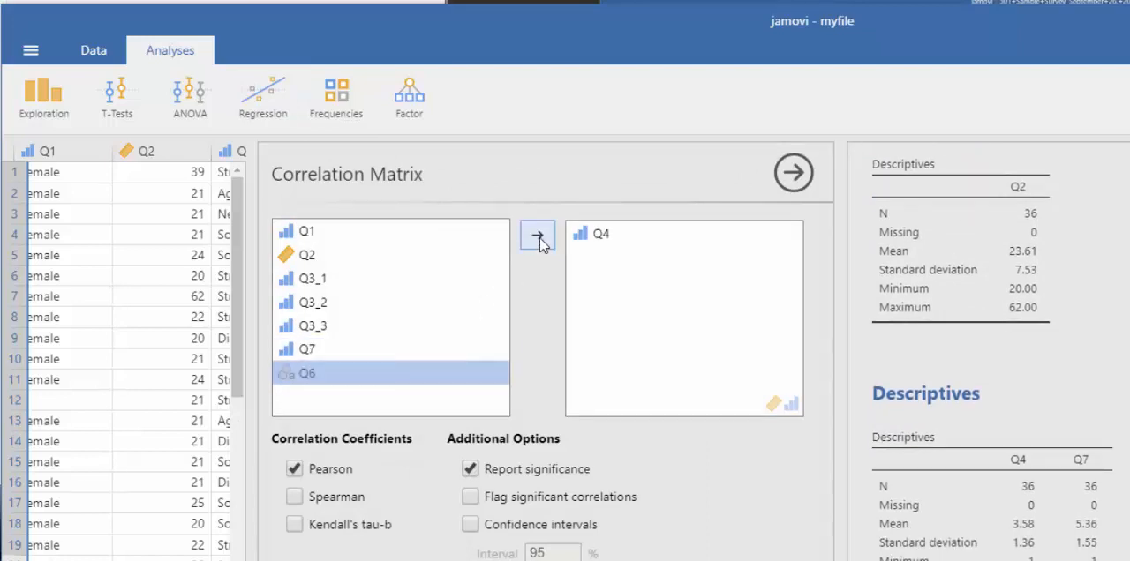